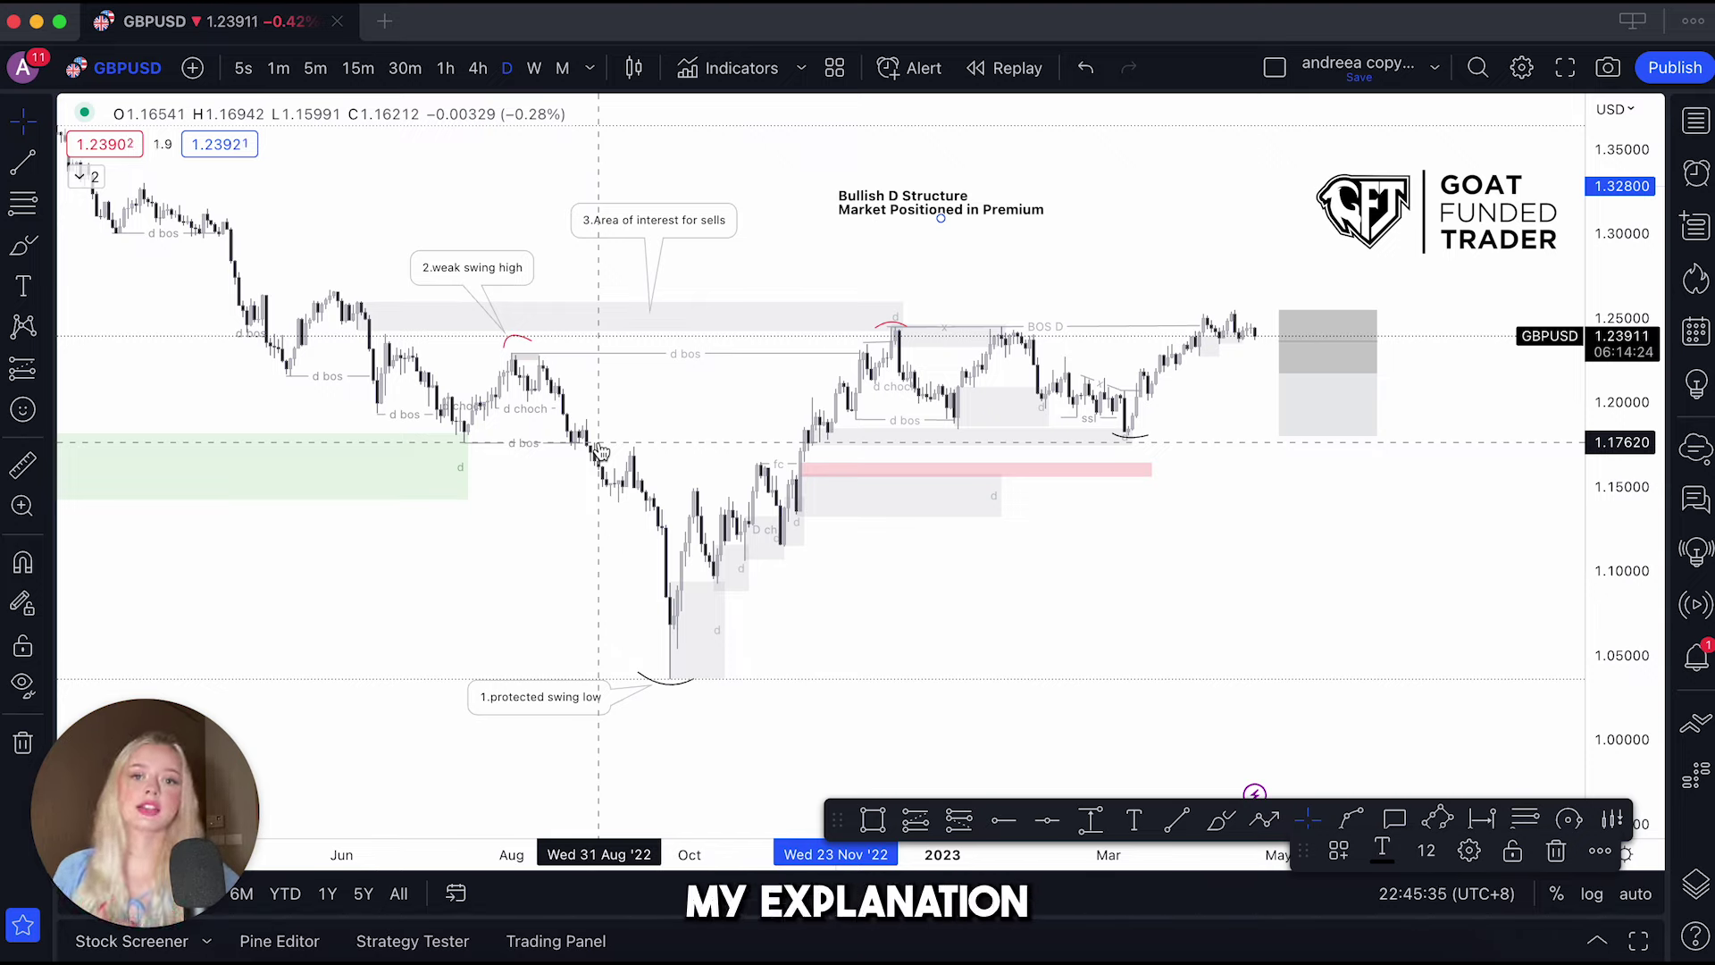
- Scroll the chart right, then briefly open and close the watchlist panel
scroll(600, 451, "right", 2)
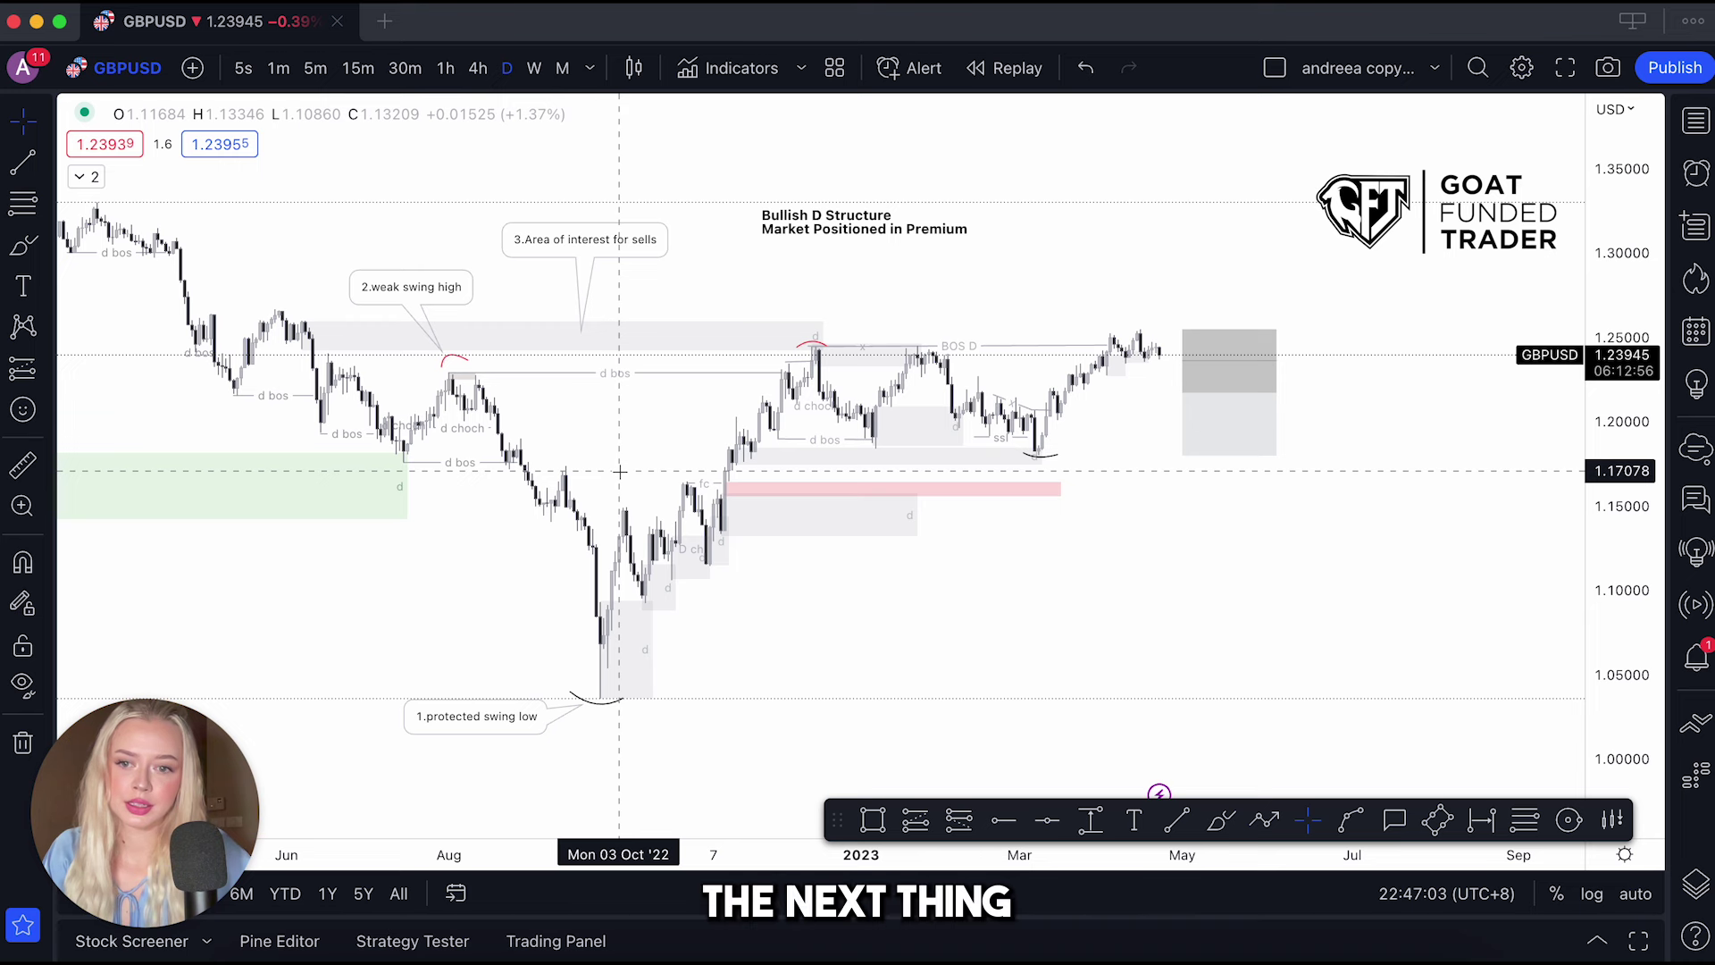
left_click(1695, 124)
scroll(1535, 369, "down", 3)
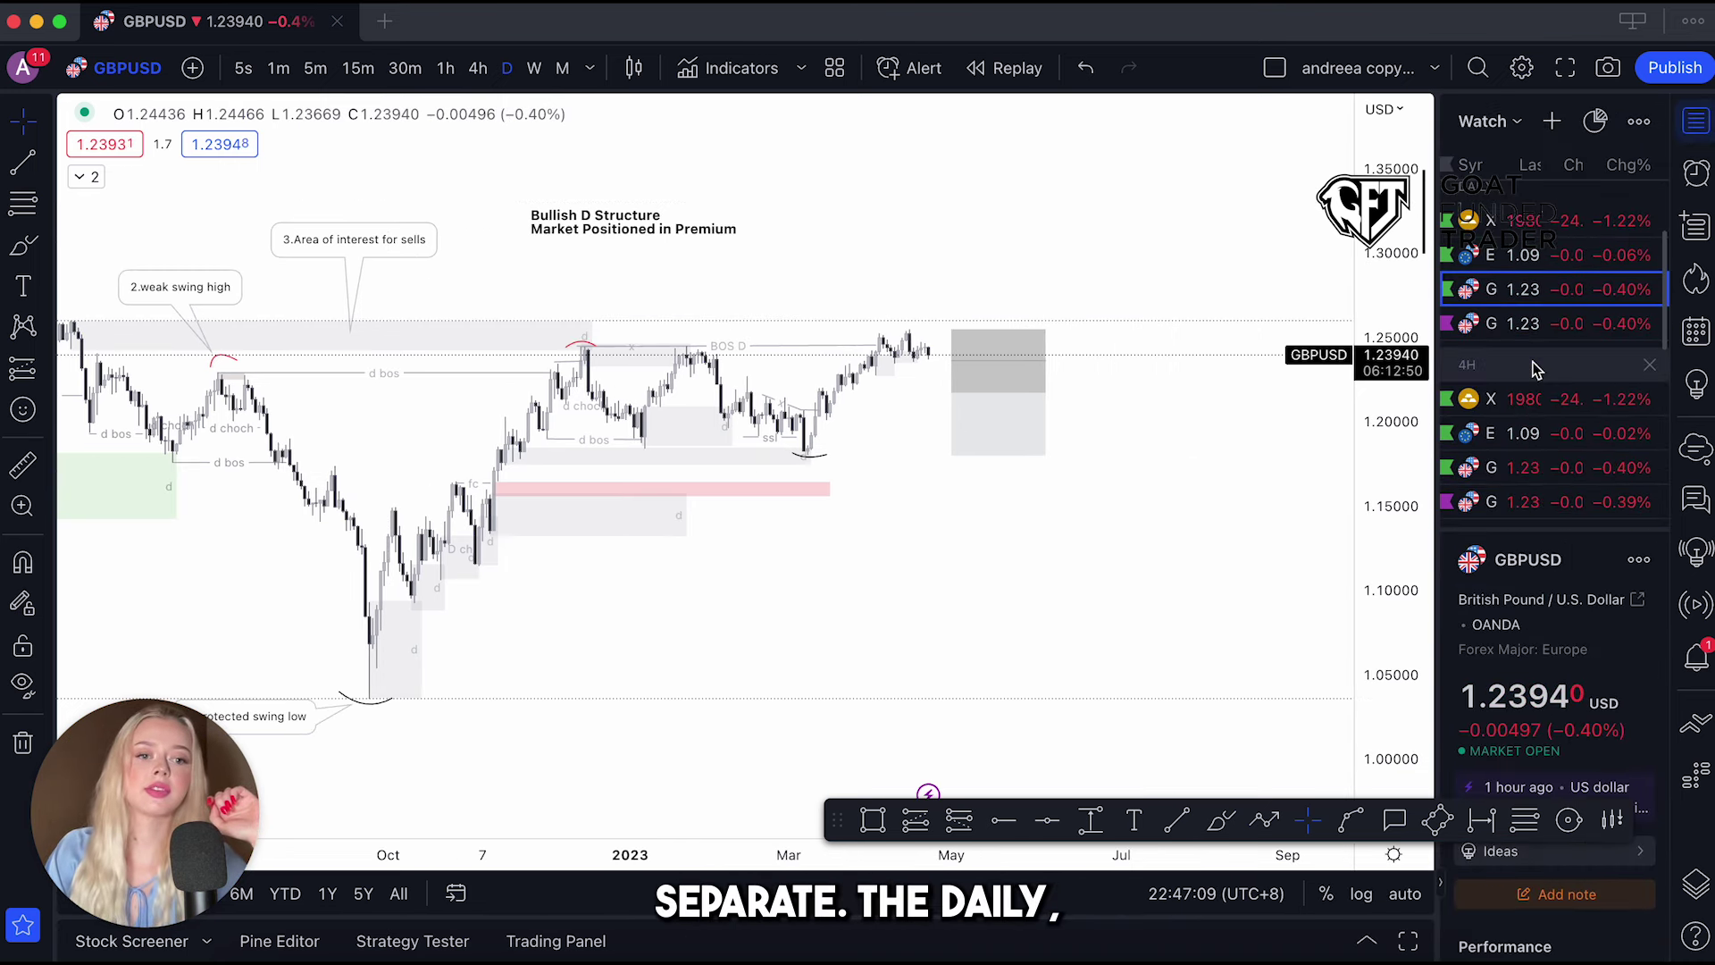
scroll(1535, 369, "down", 5)
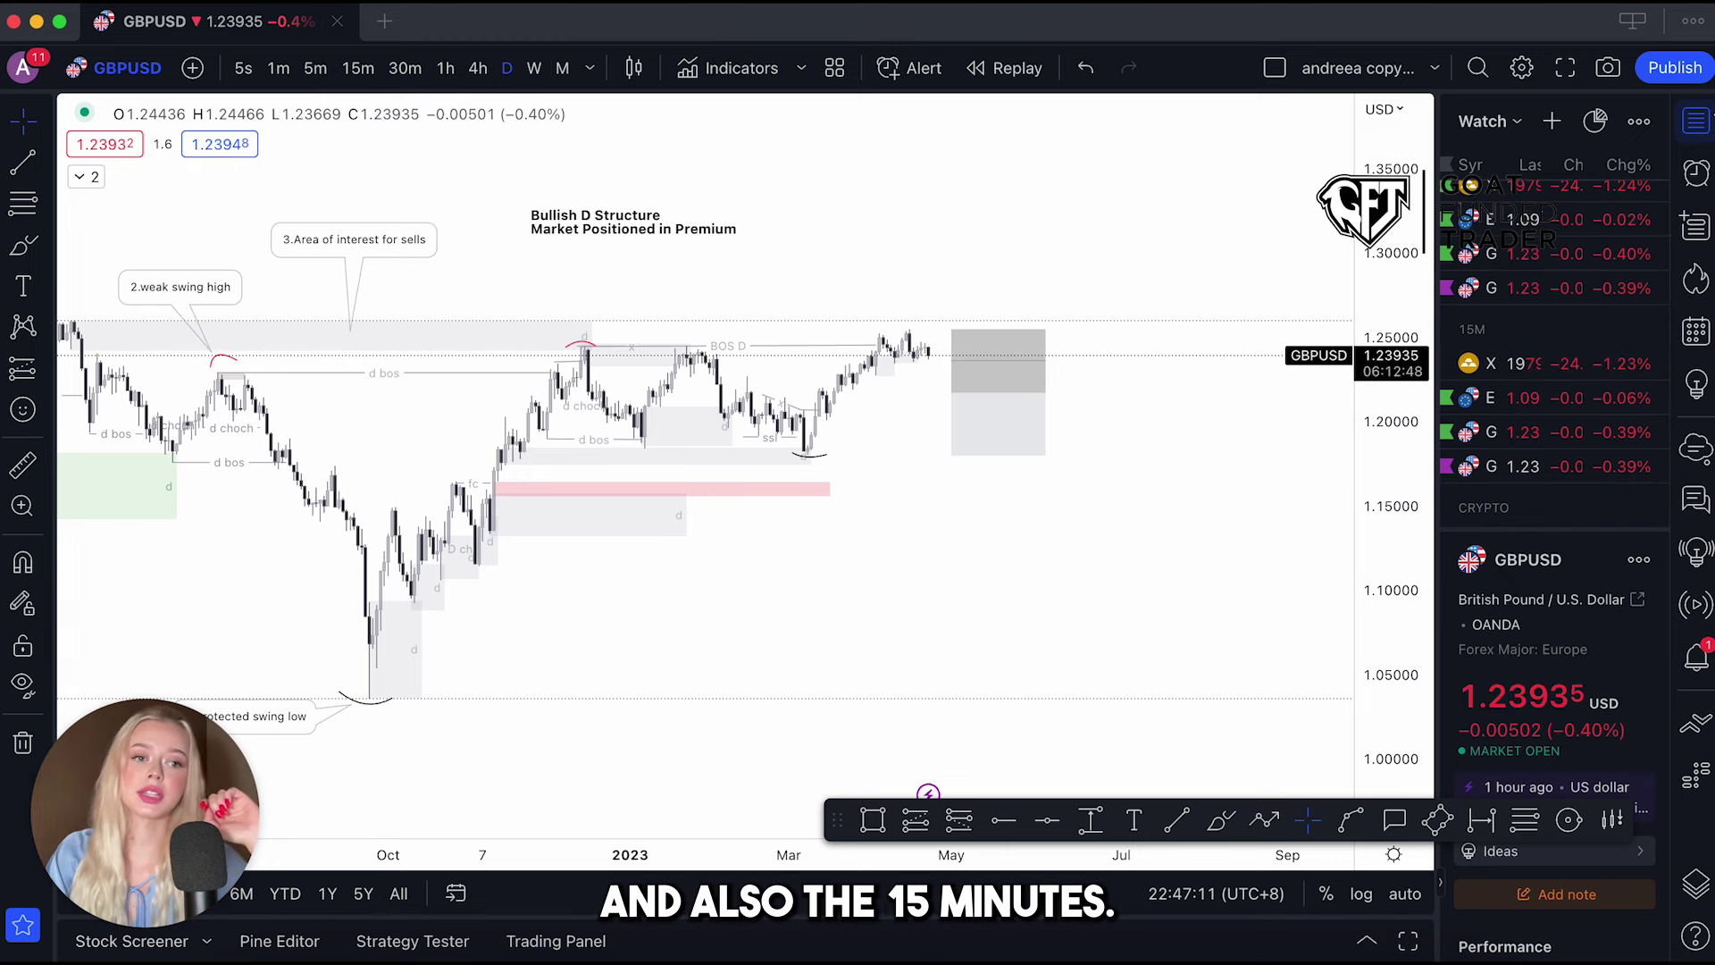
left_click(1695, 123)
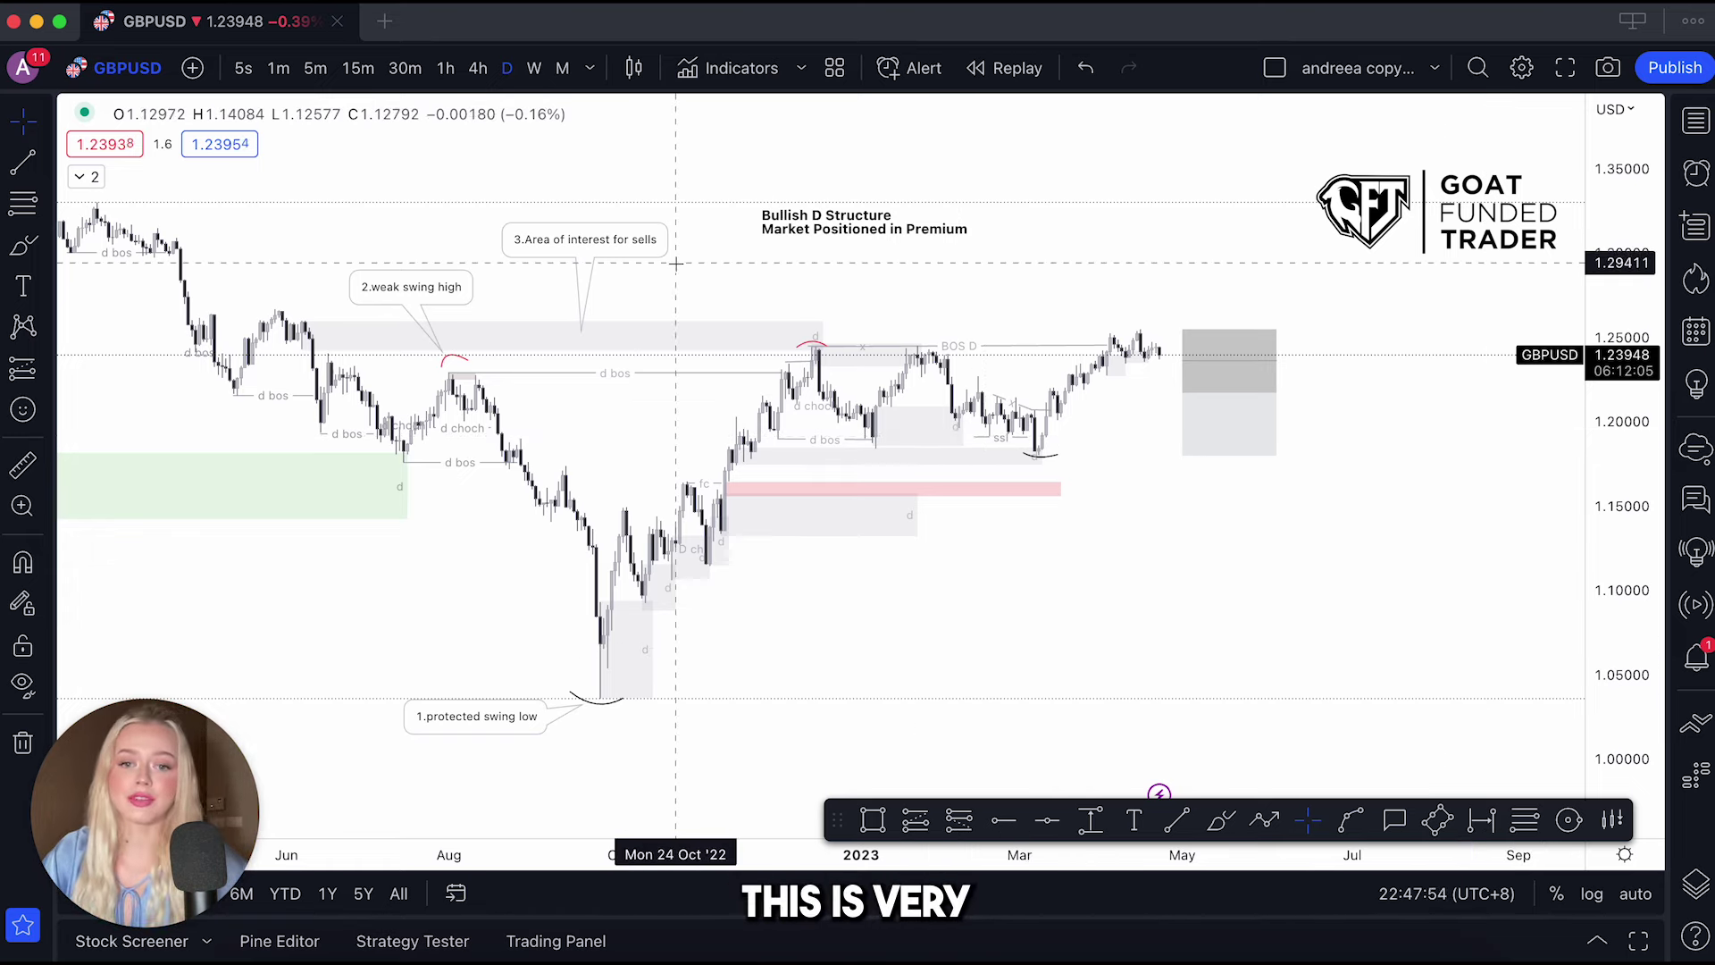
- Stretch the price scale, reset it to auto-fit, and re-frame the chart around the swing high
left_click_drag(1605, 628, 1605, 485)
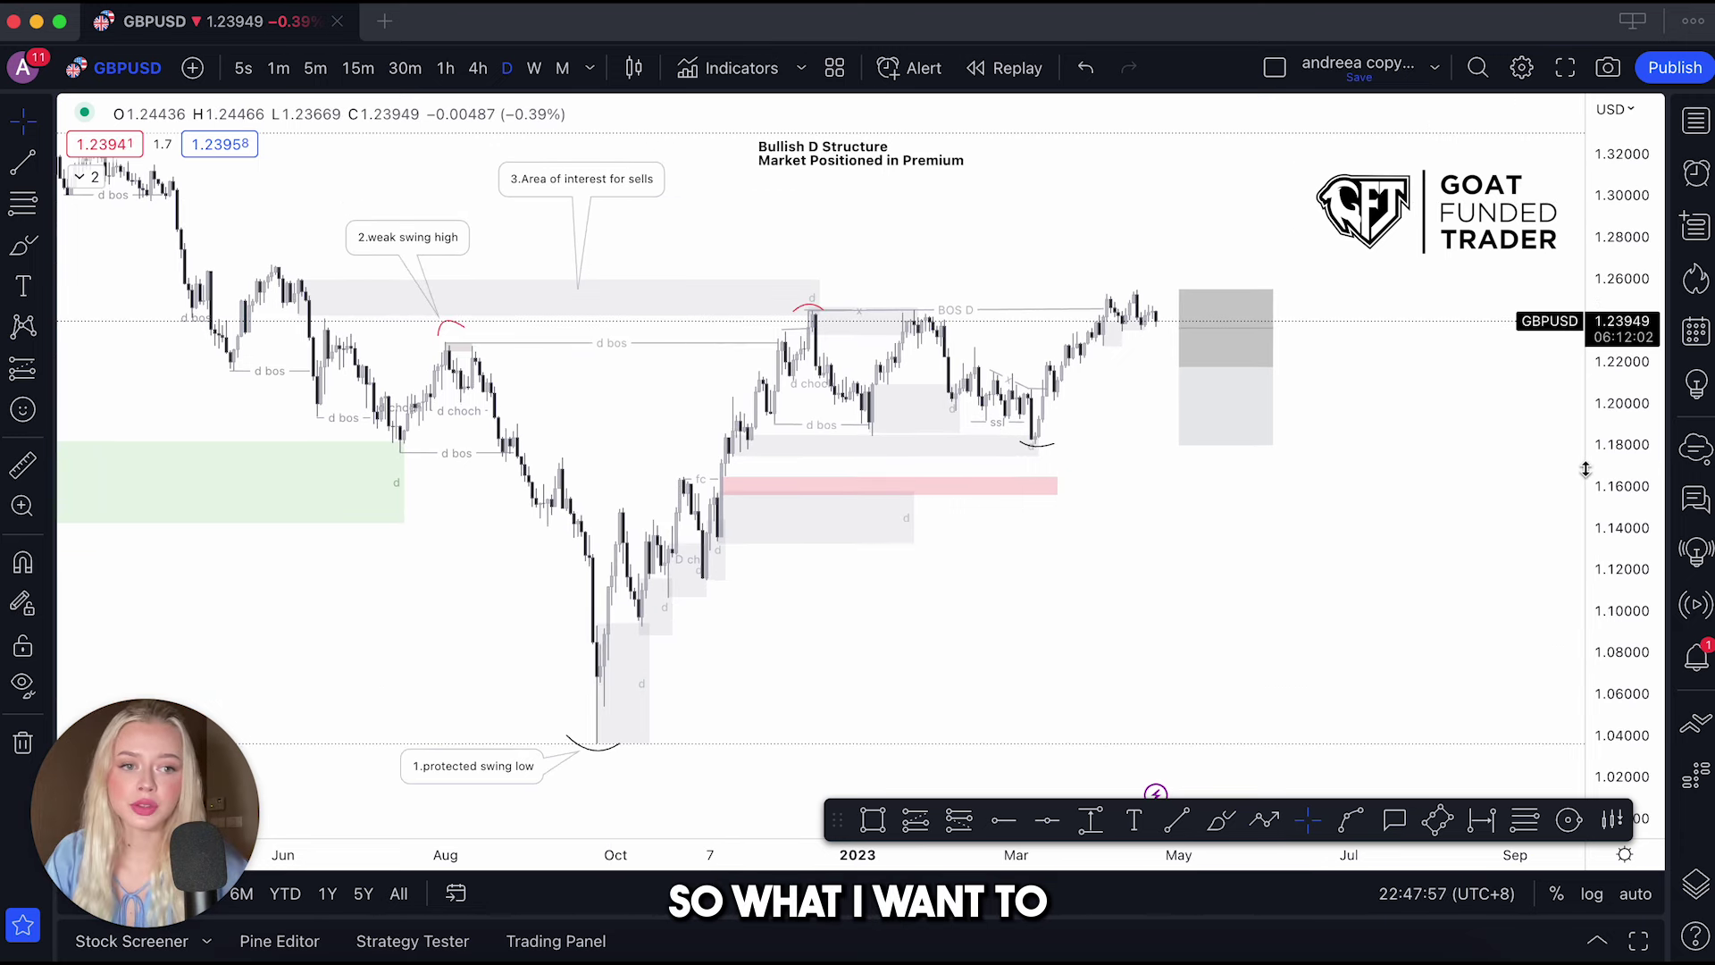
double_click(1605, 486)
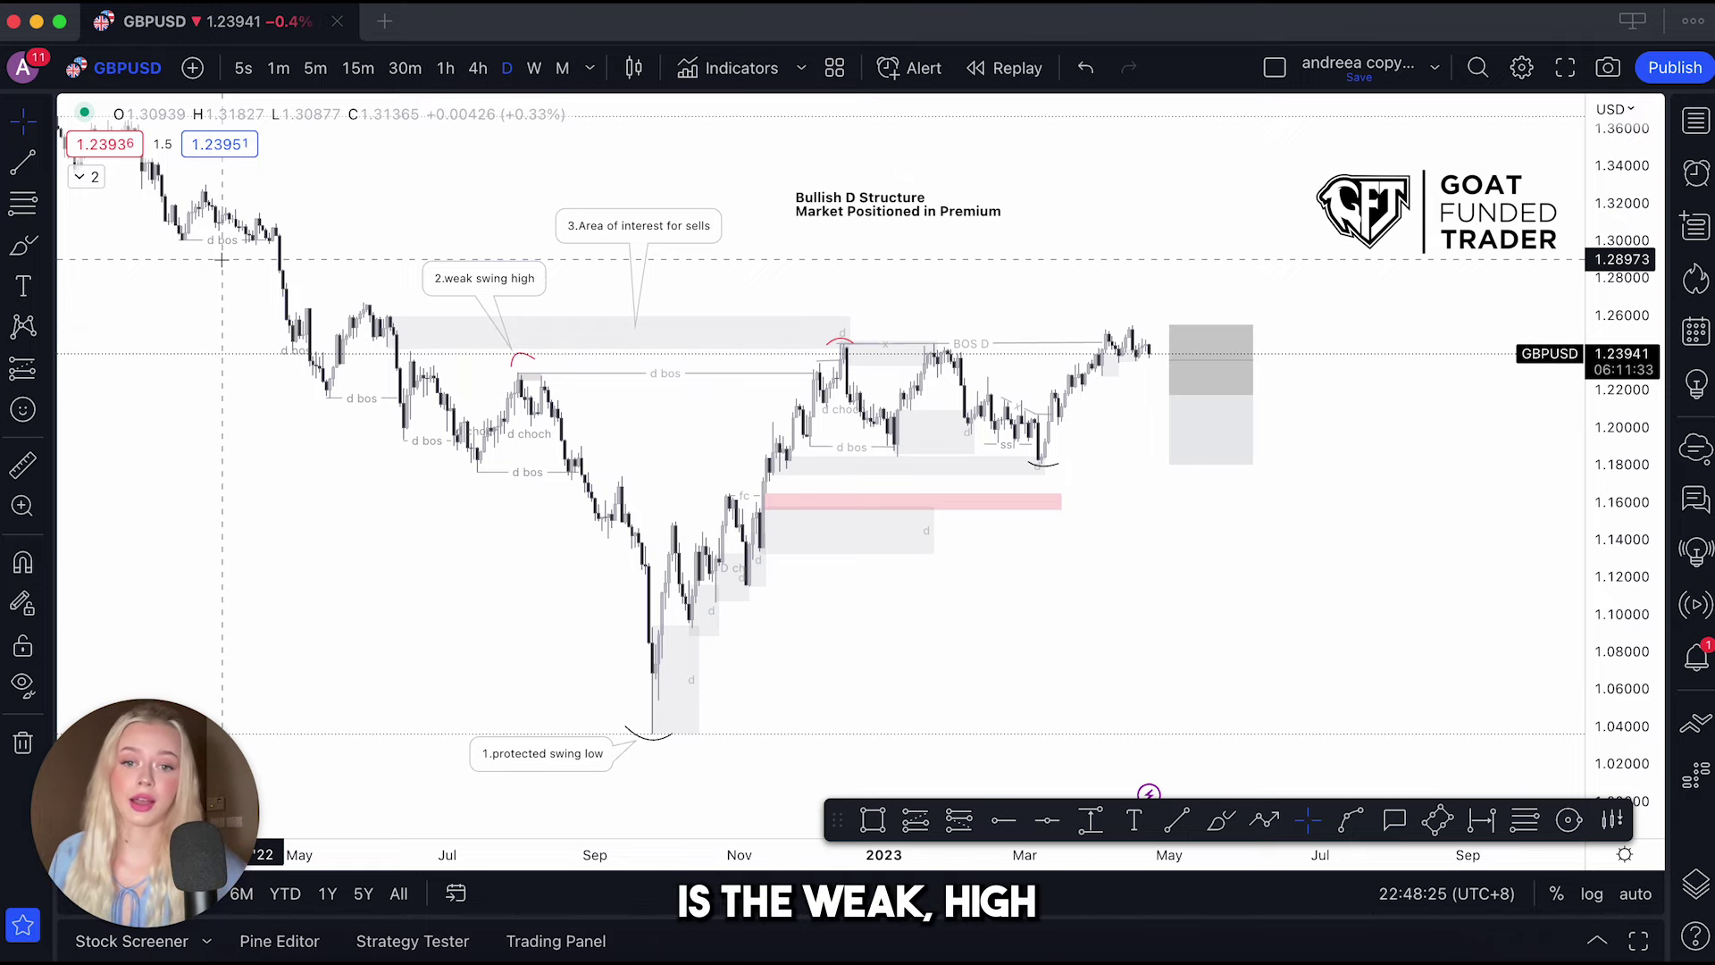
scroll(536, 304, "down", 5)
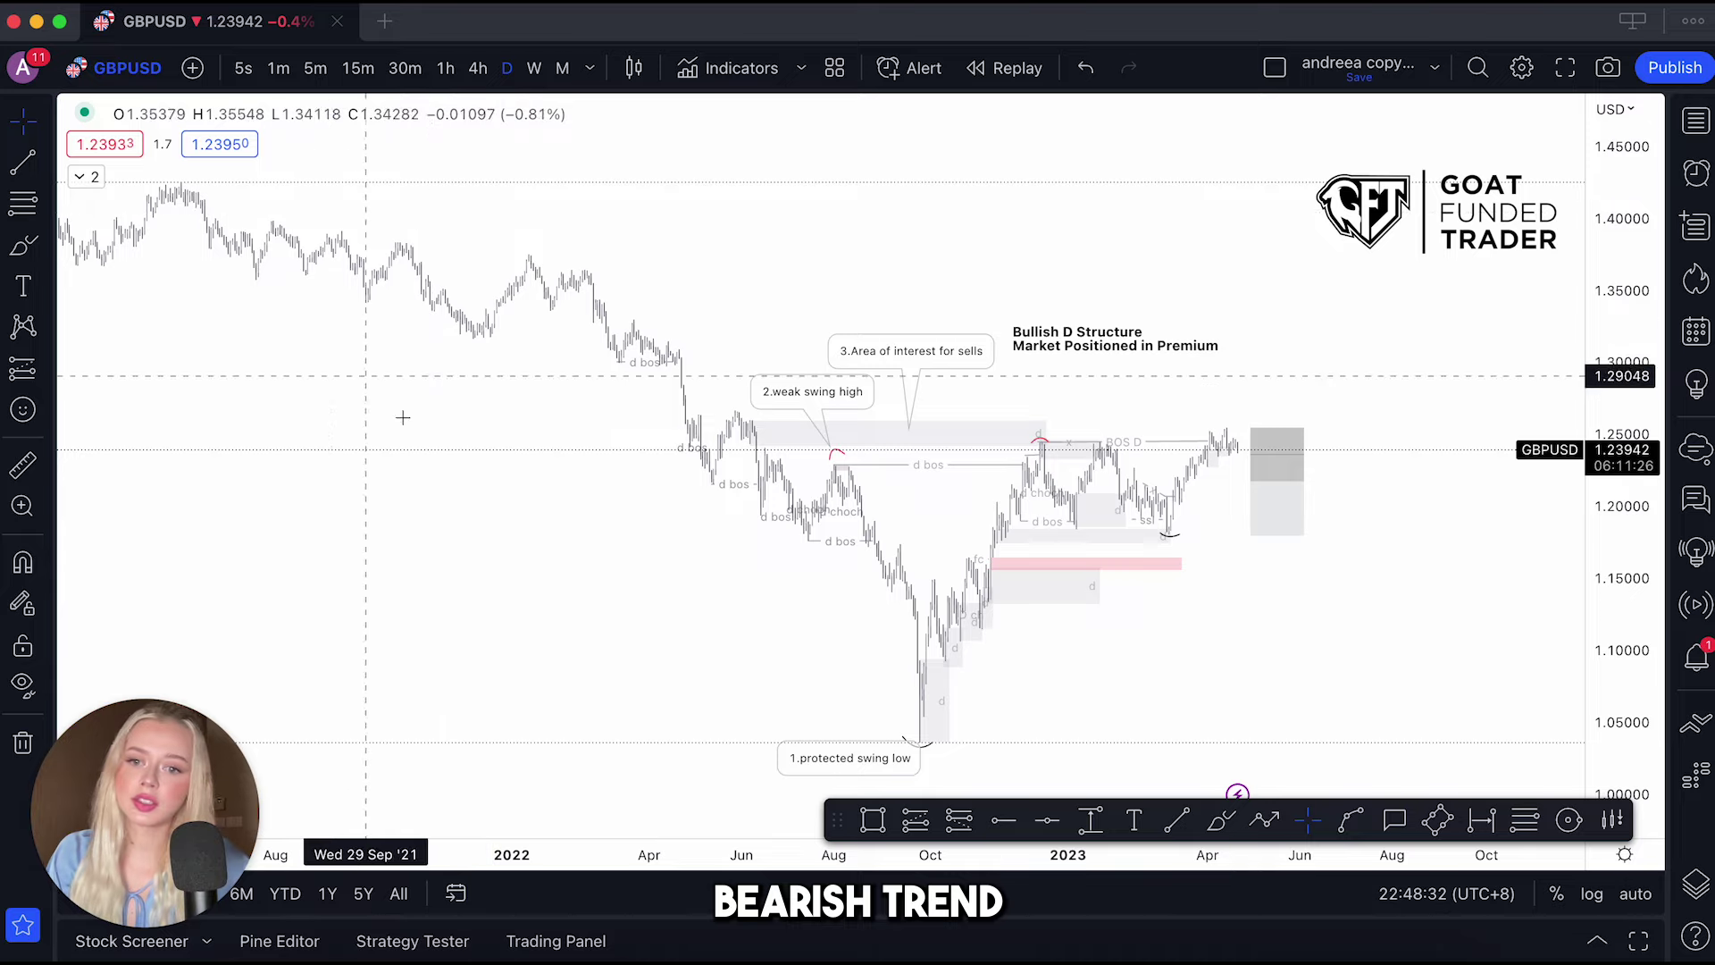
scroll(750, 386, "up", 2)
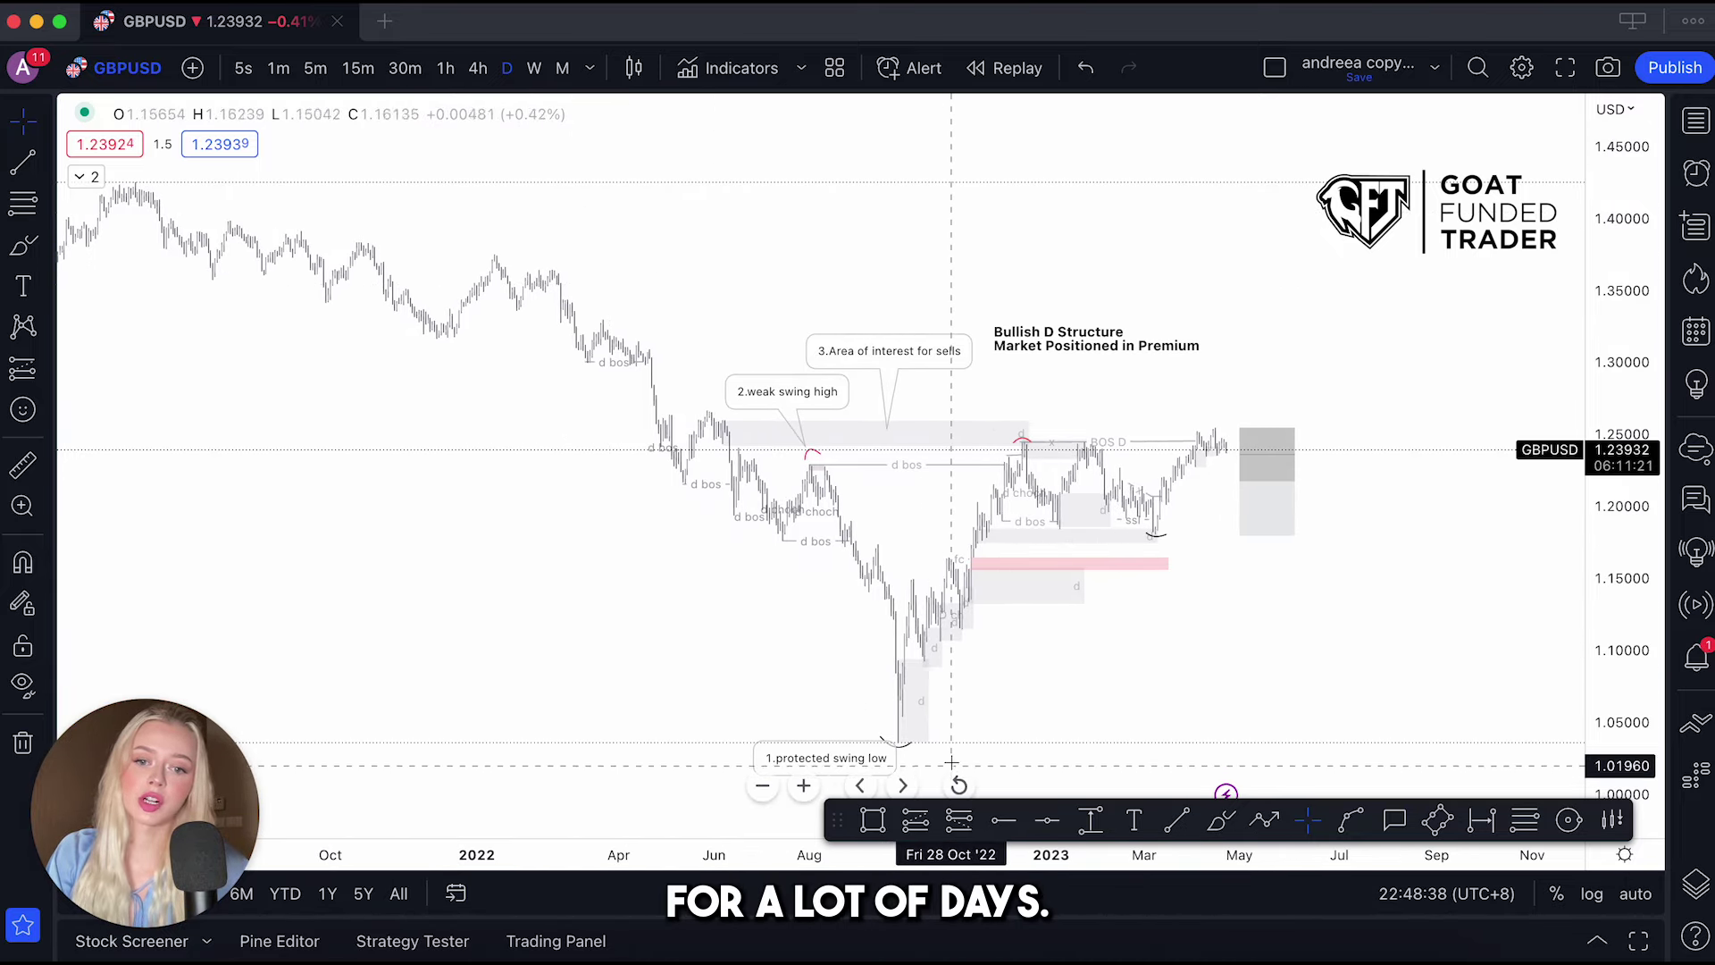
scroll(835, 606, "right", 5)
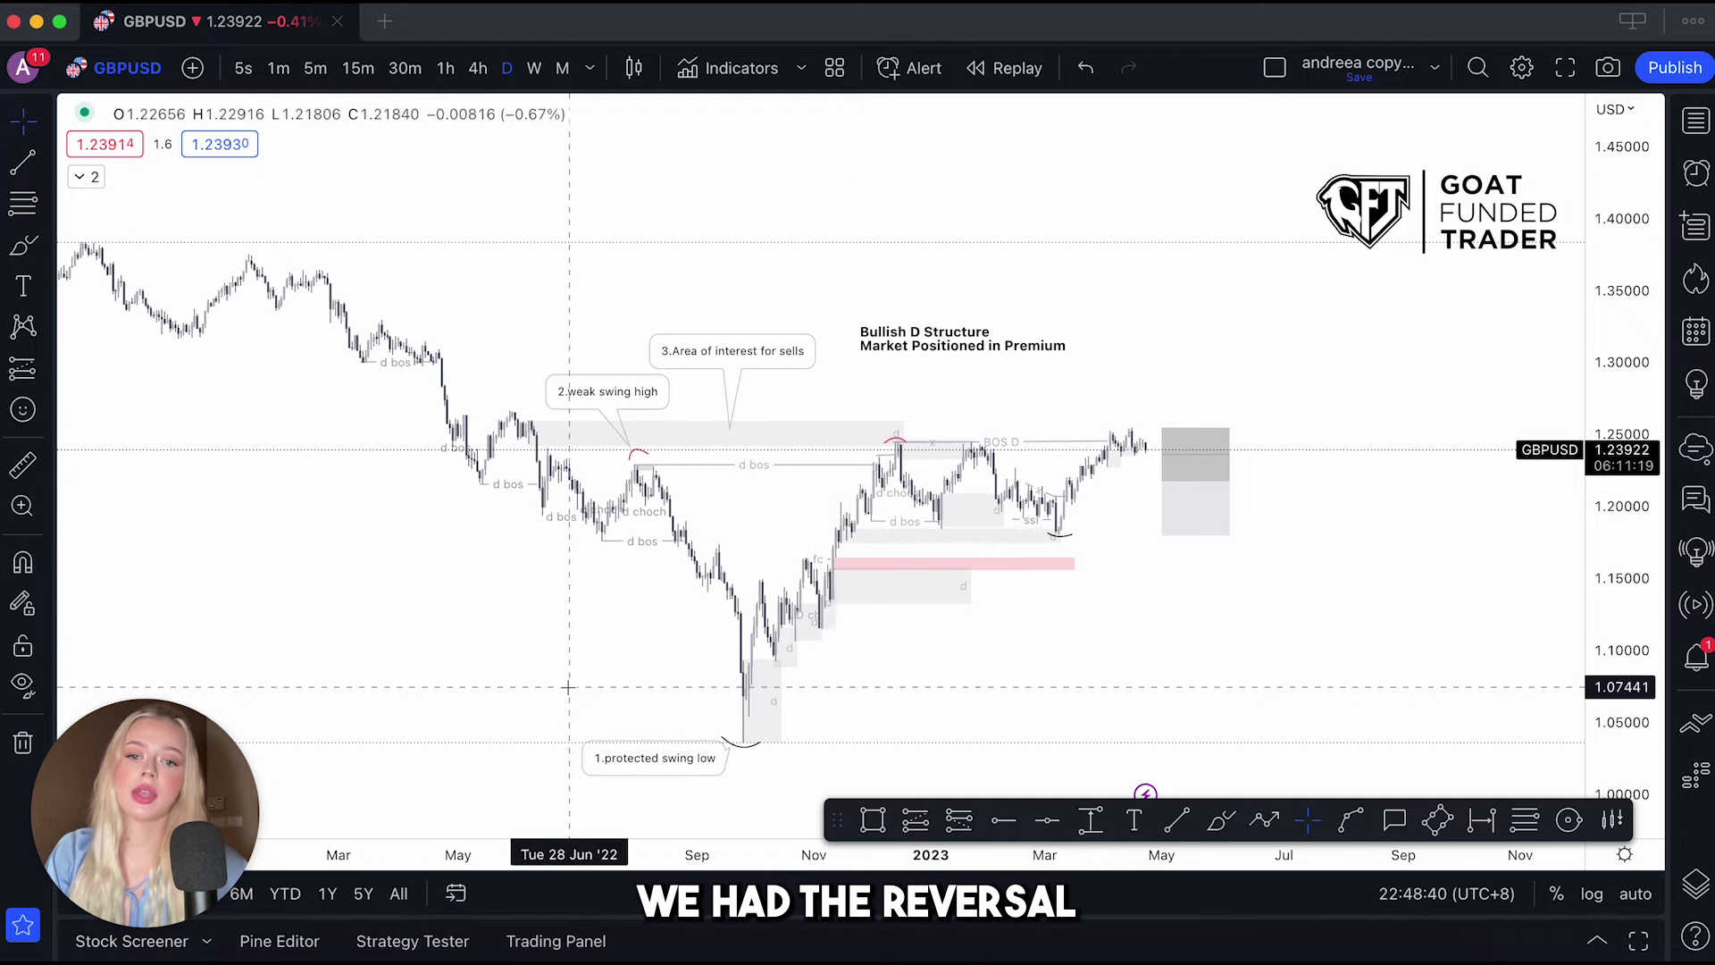
scroll(573, 630, "right", 3)
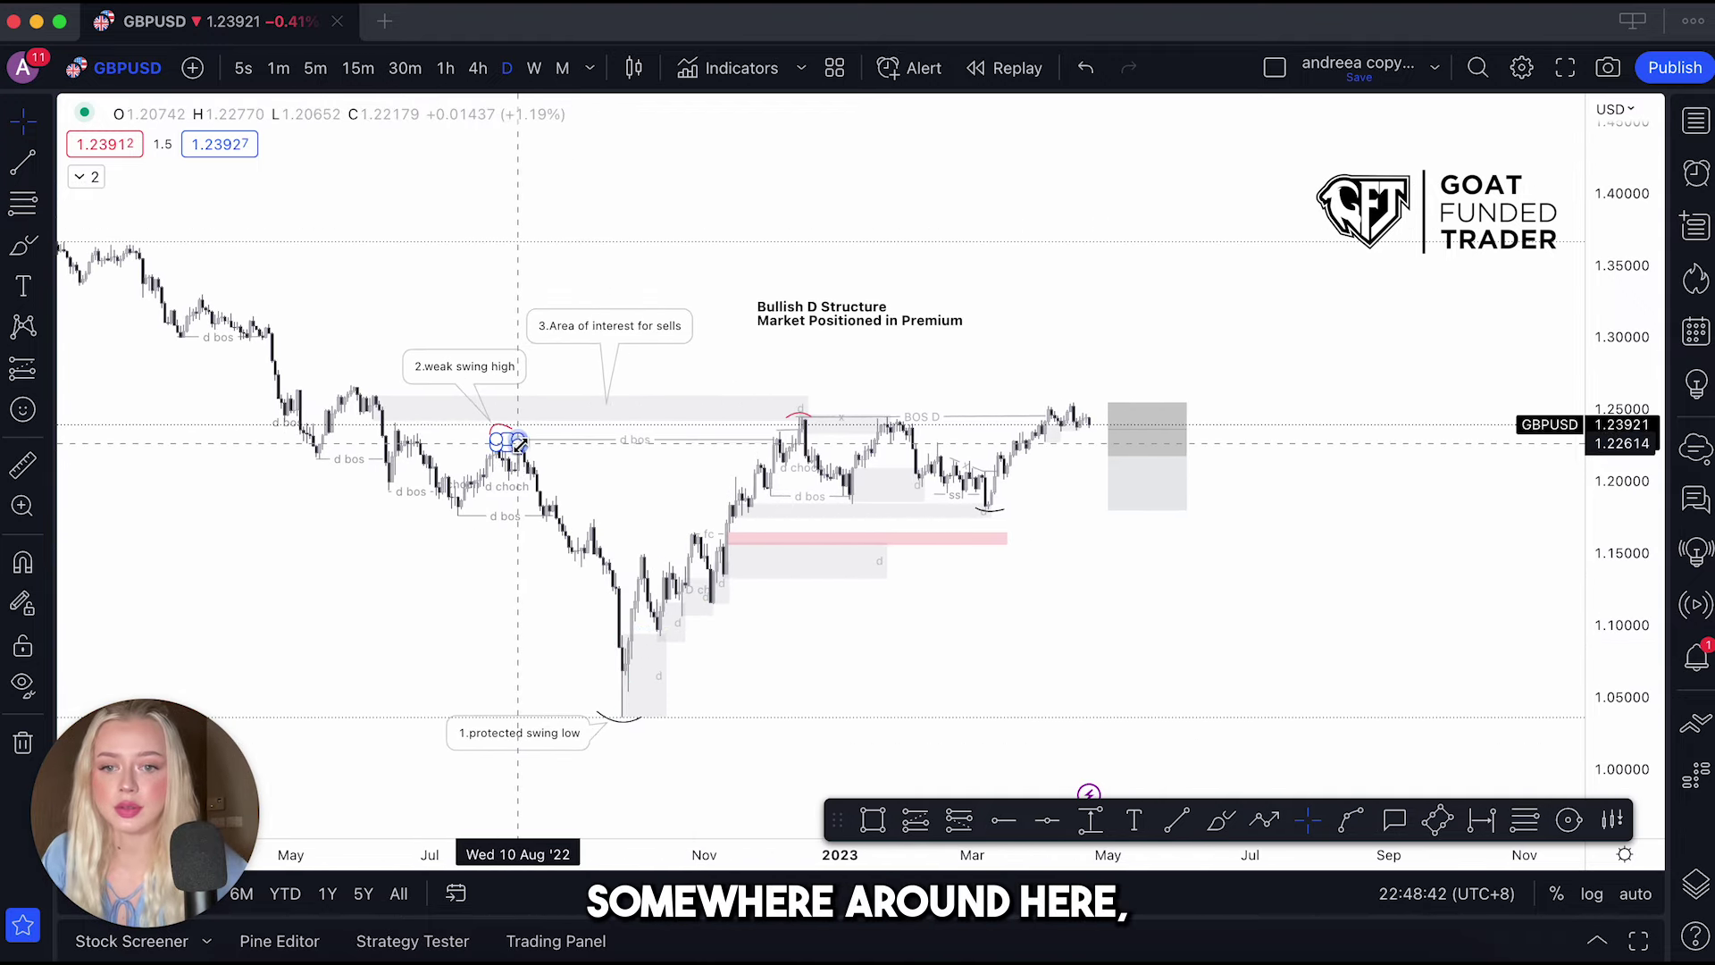
scroll(1336, 683, "left", 2)
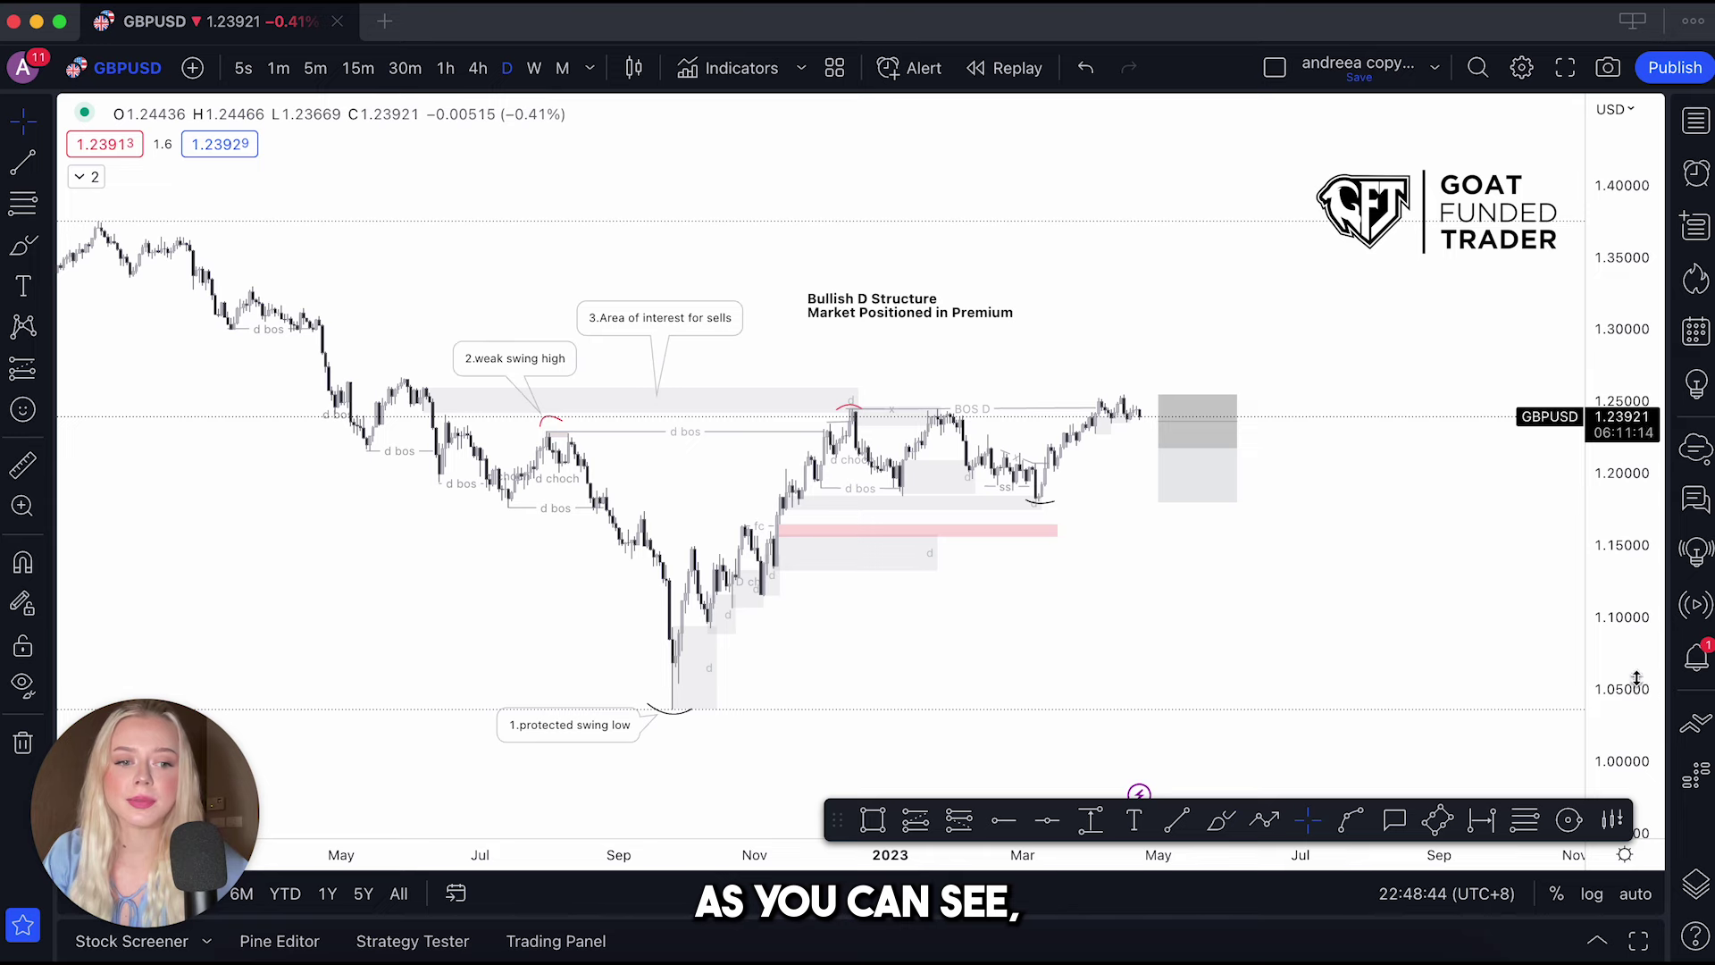
left_click_drag(1636, 679, 1636, 643)
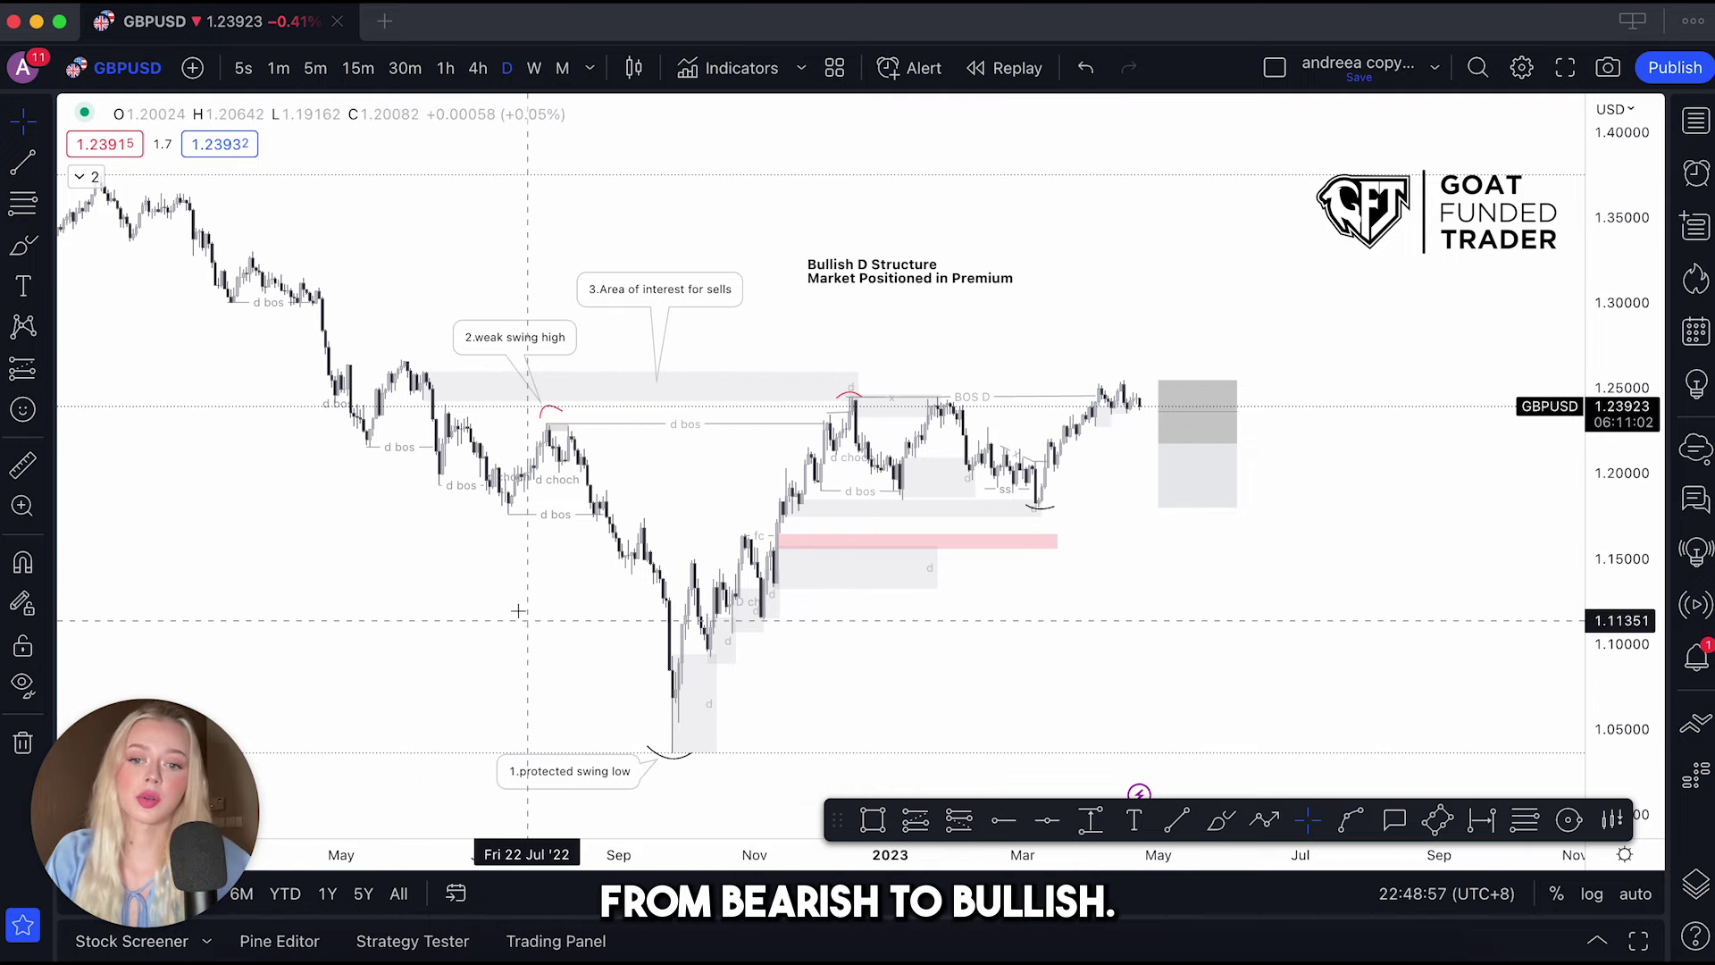
scroll(572, 631, "down", 1)
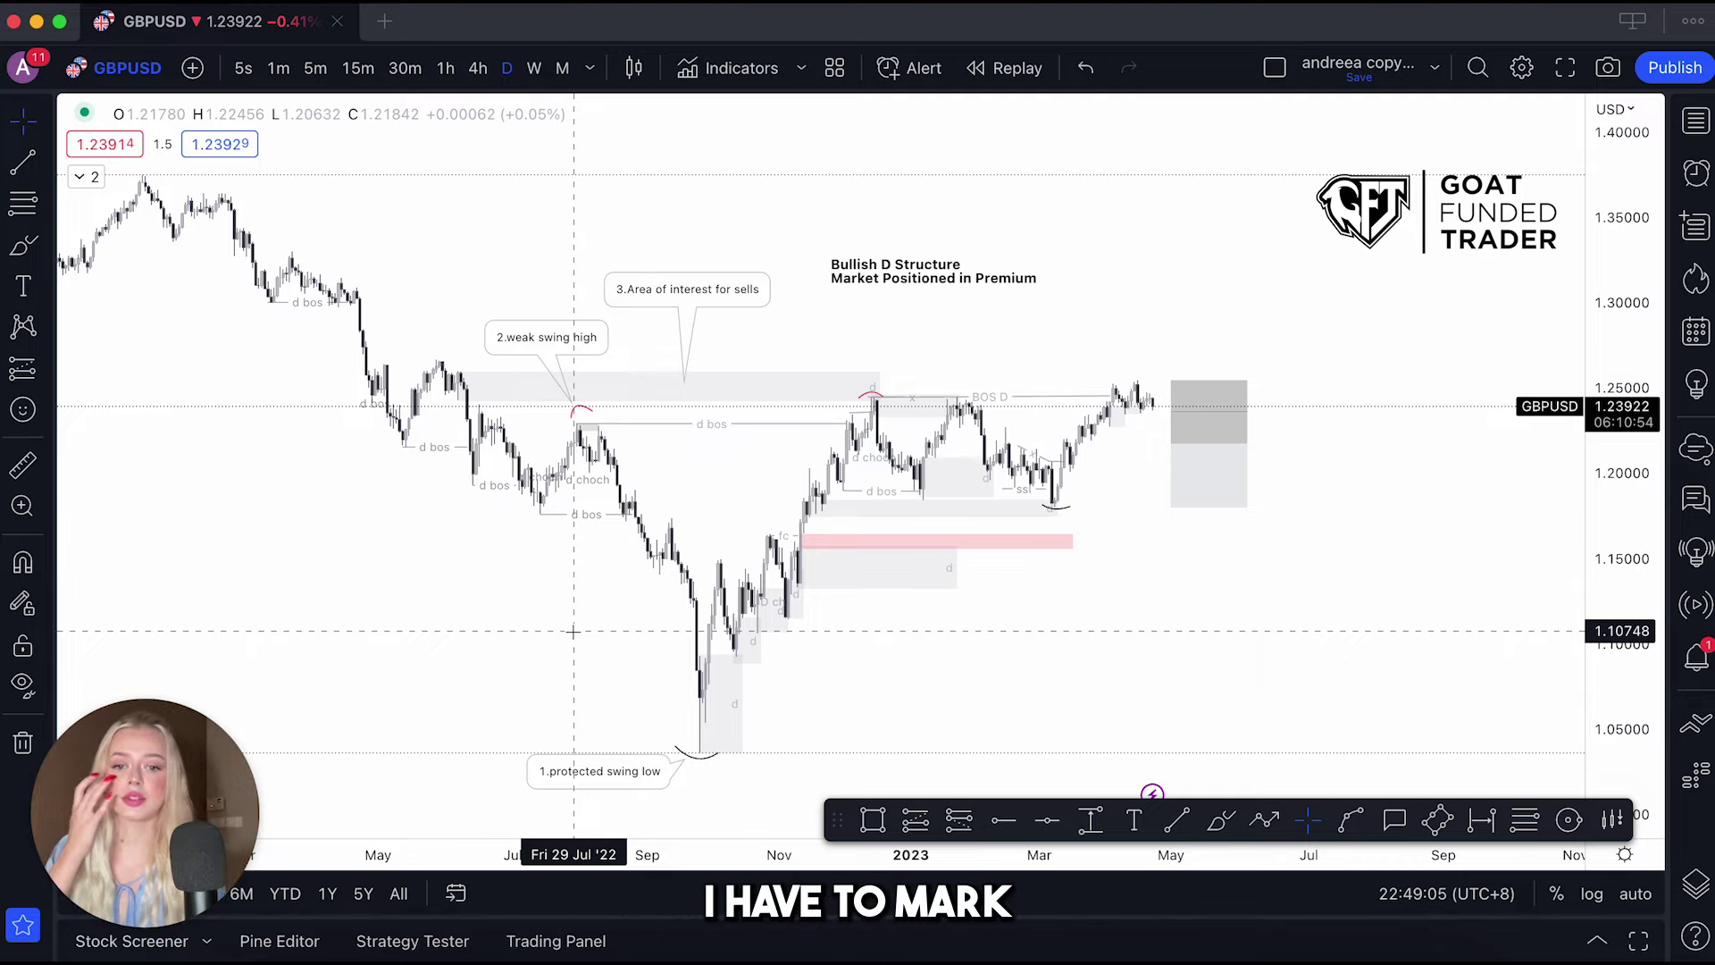
- Reshape the red arc over the weak swing high so it sits lower on the peak
left_click(573, 426)
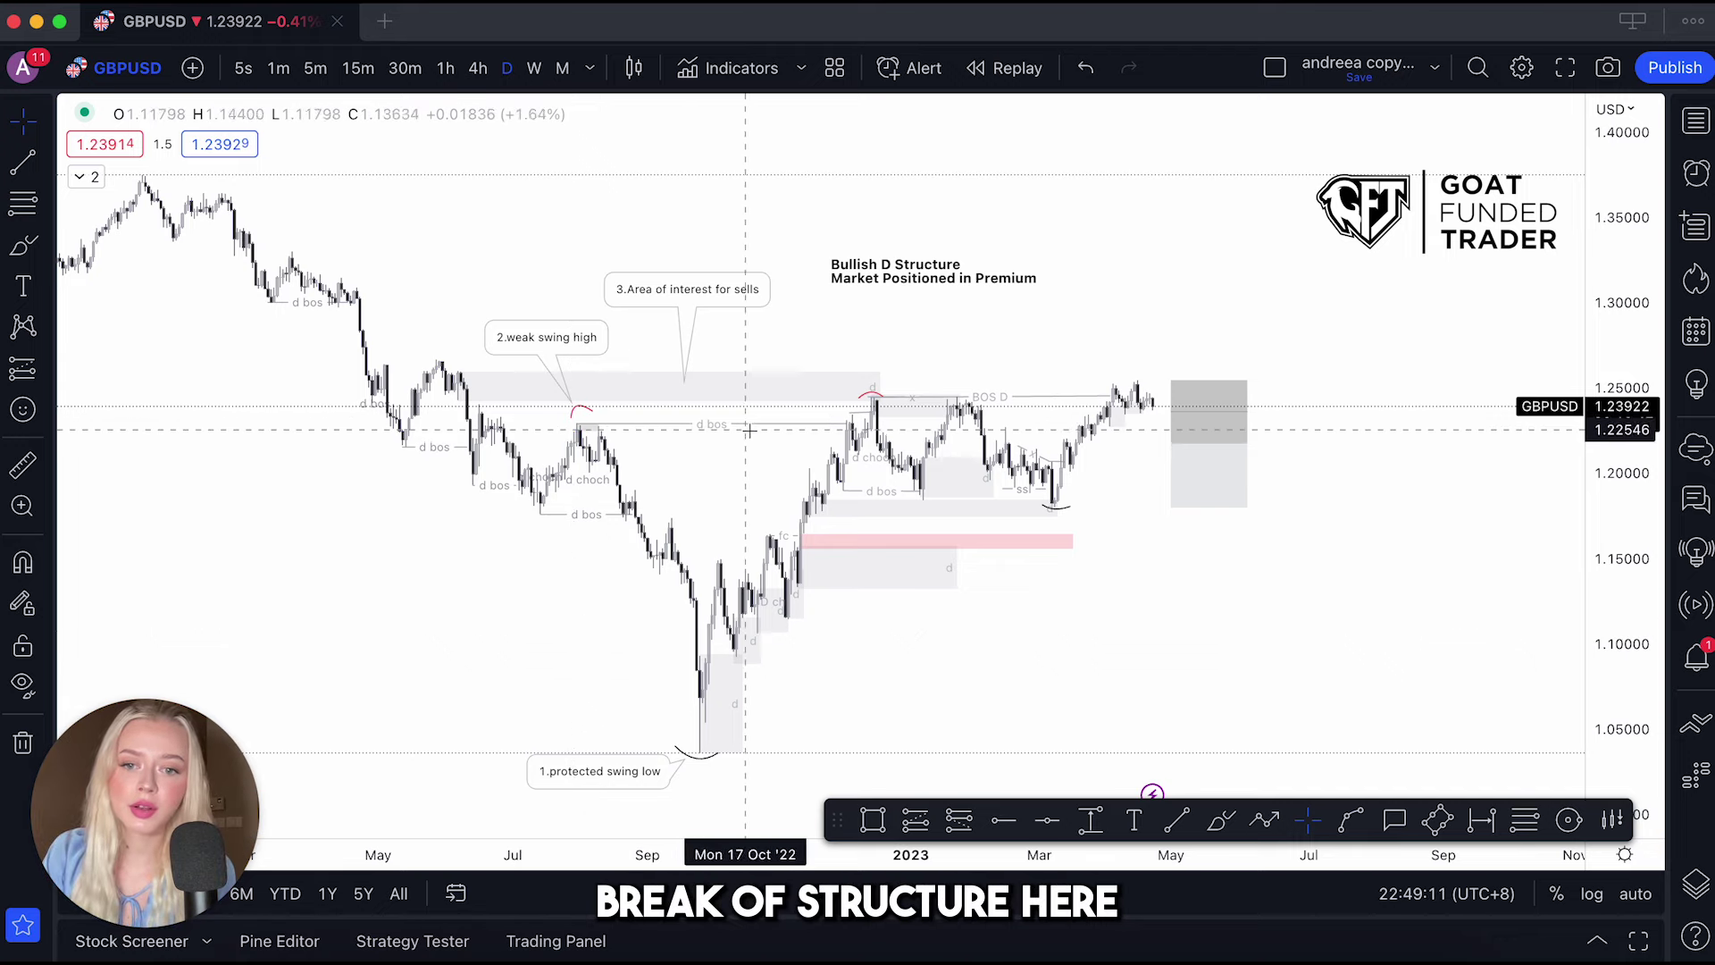
left_click(586, 428)
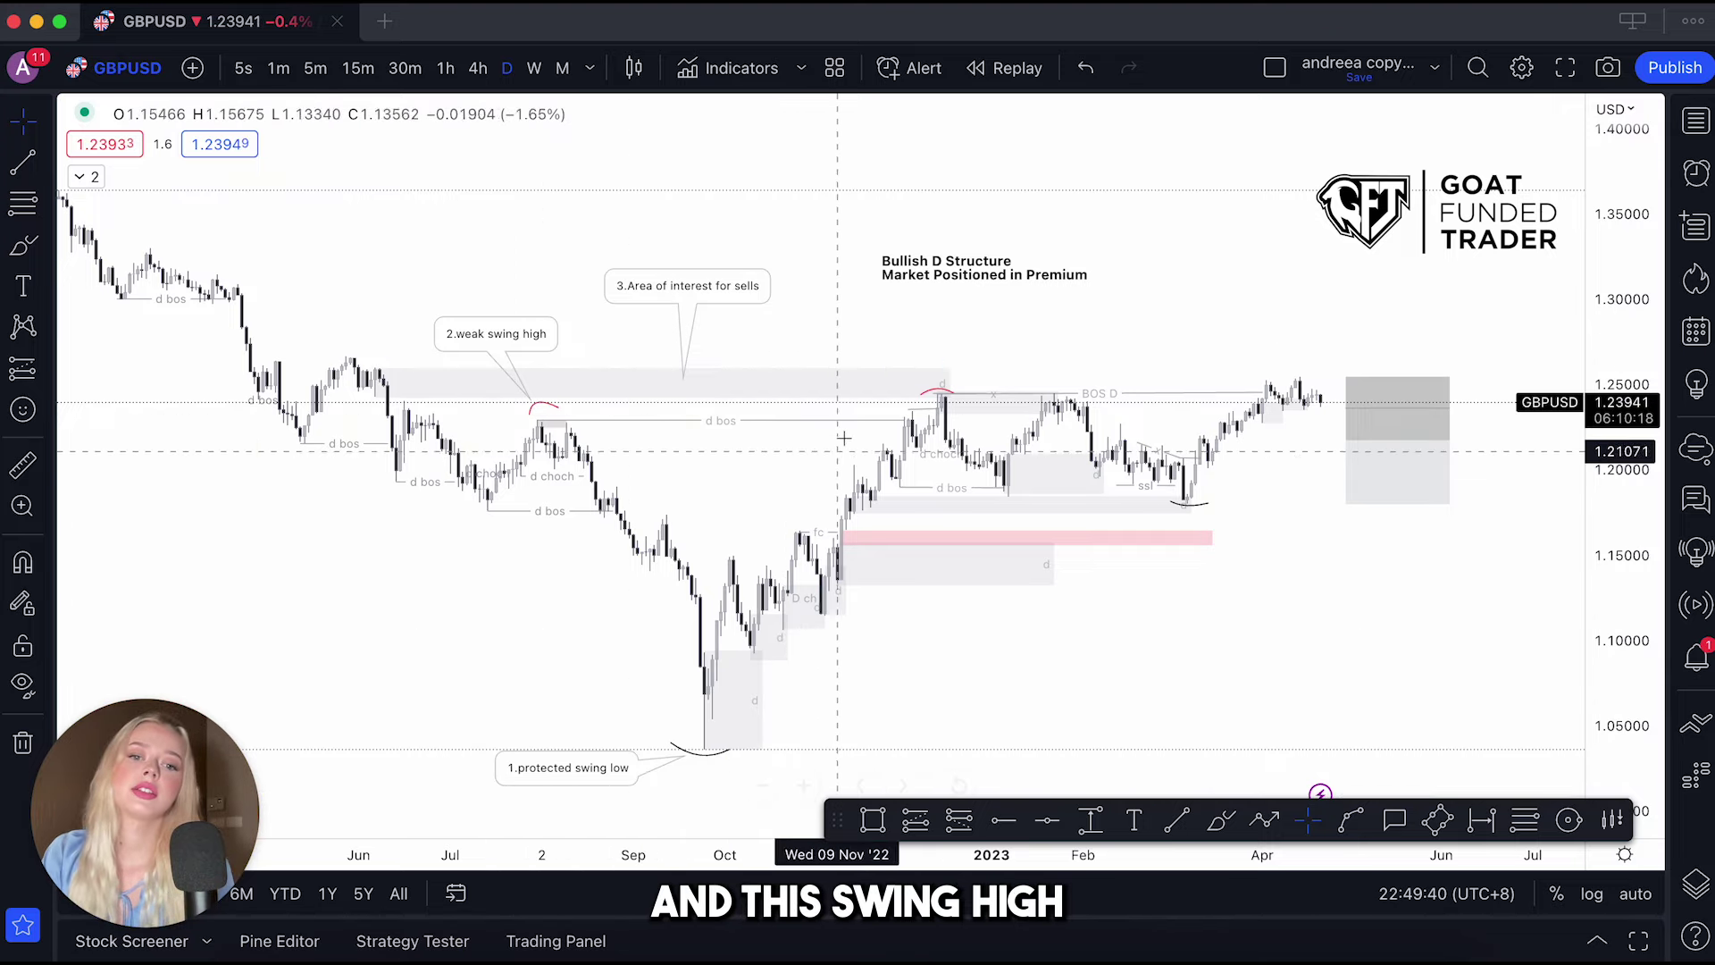
scroll(978, 576, "down", 1)
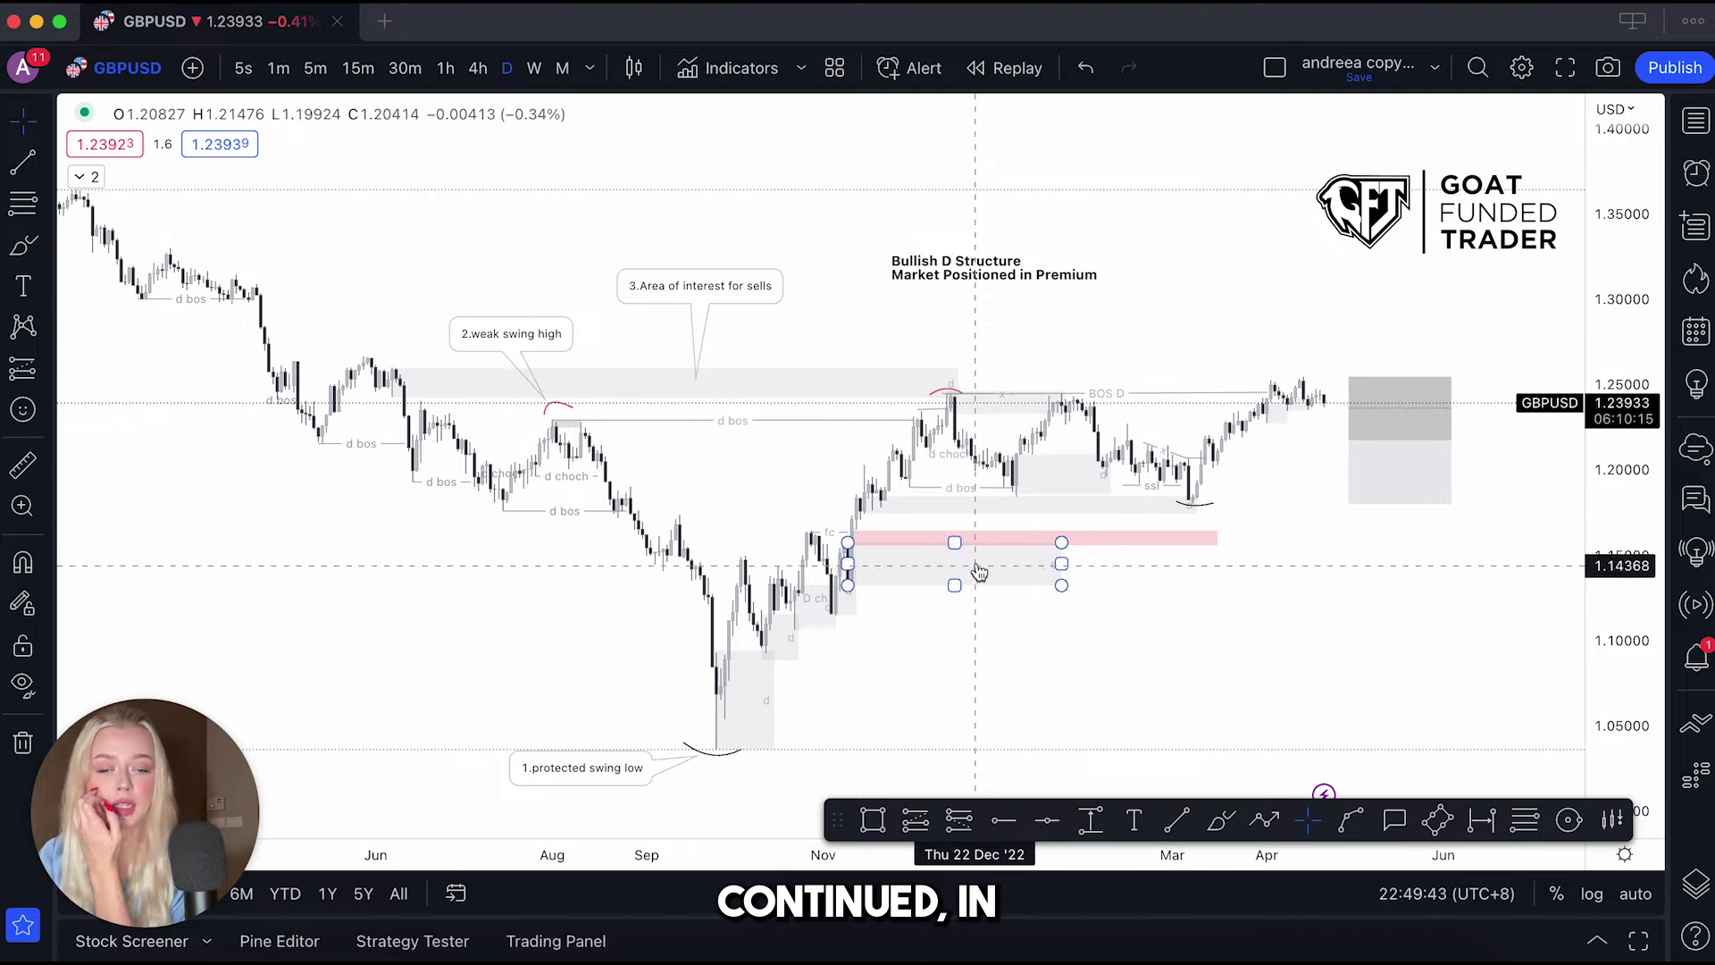
scroll(1621, 464, "up", 3)
left_click_drag(1250, 555, 1004, 515)
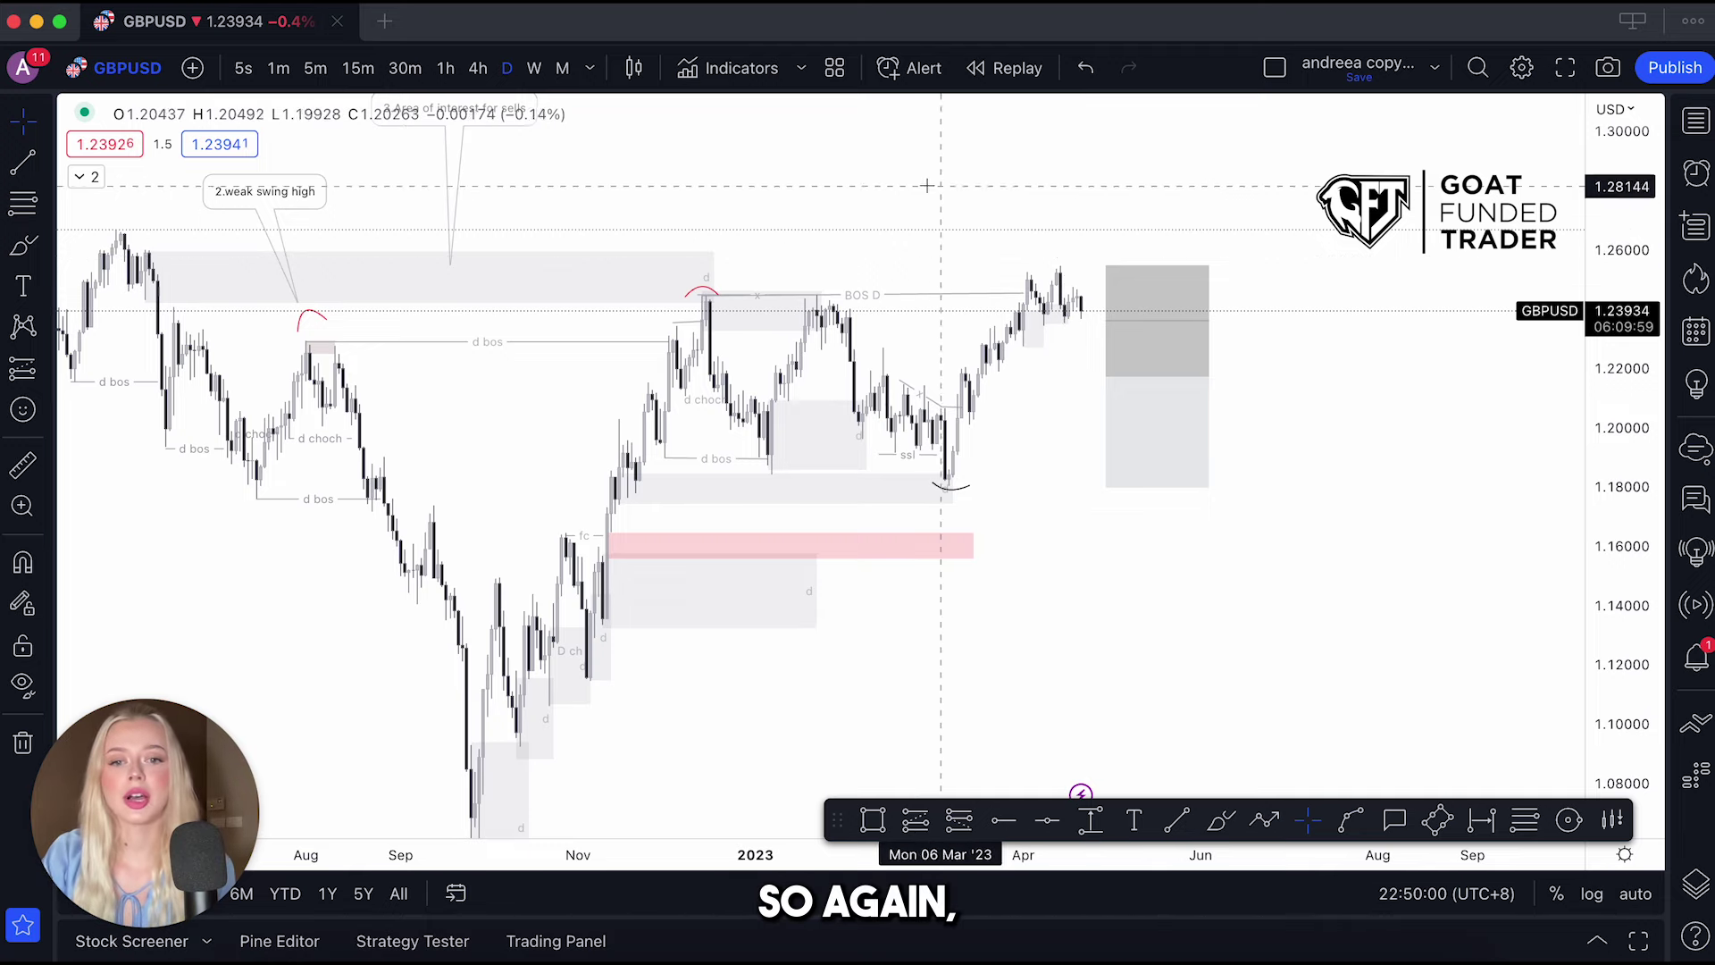
scroll(664, 292, "down", 4)
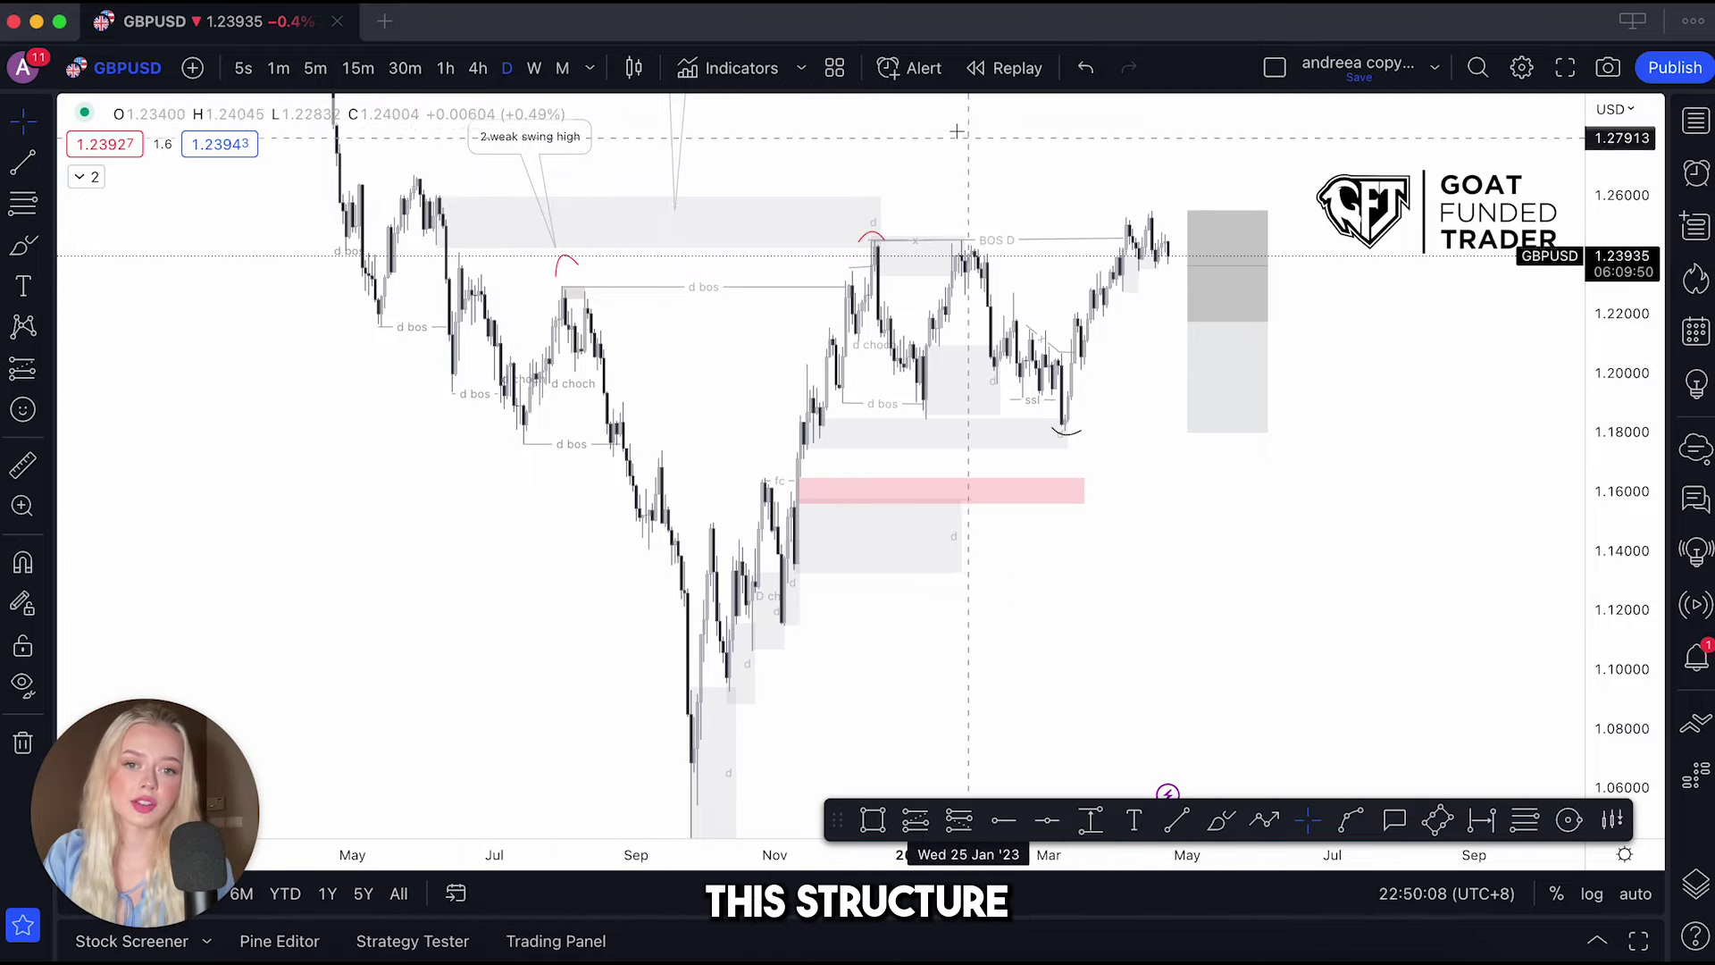
scroll(974, 268, "left", 3)
scroll(974, 268, "up", 3)
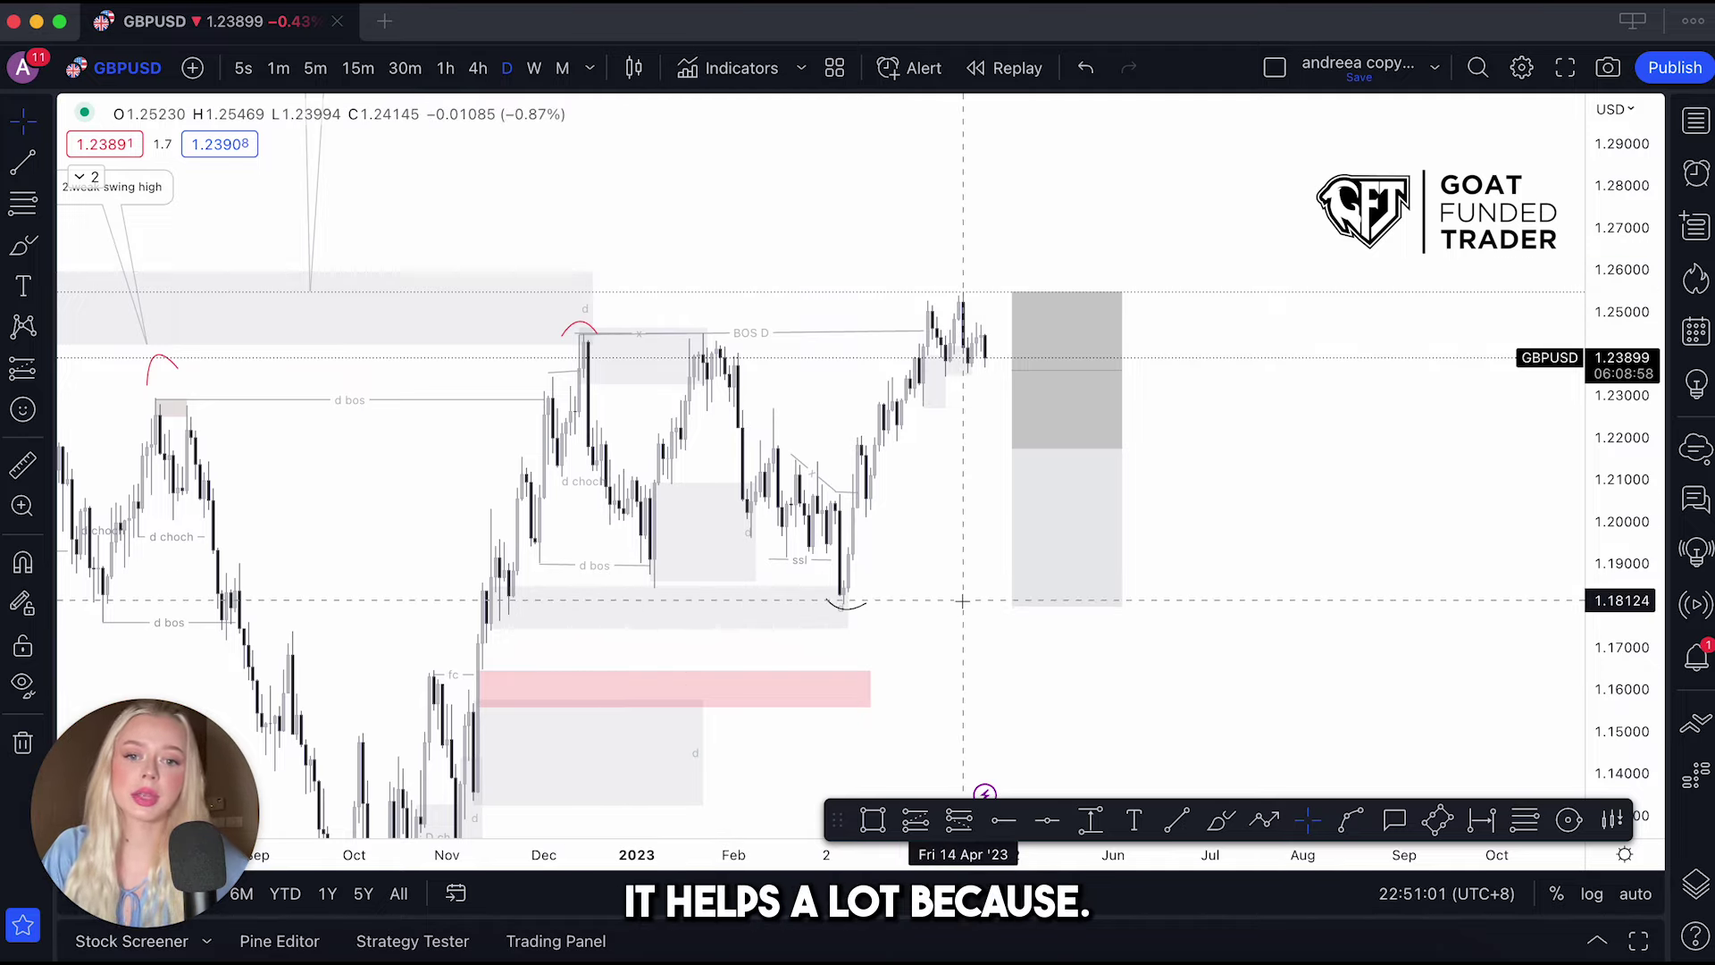
left_click(839, 615)
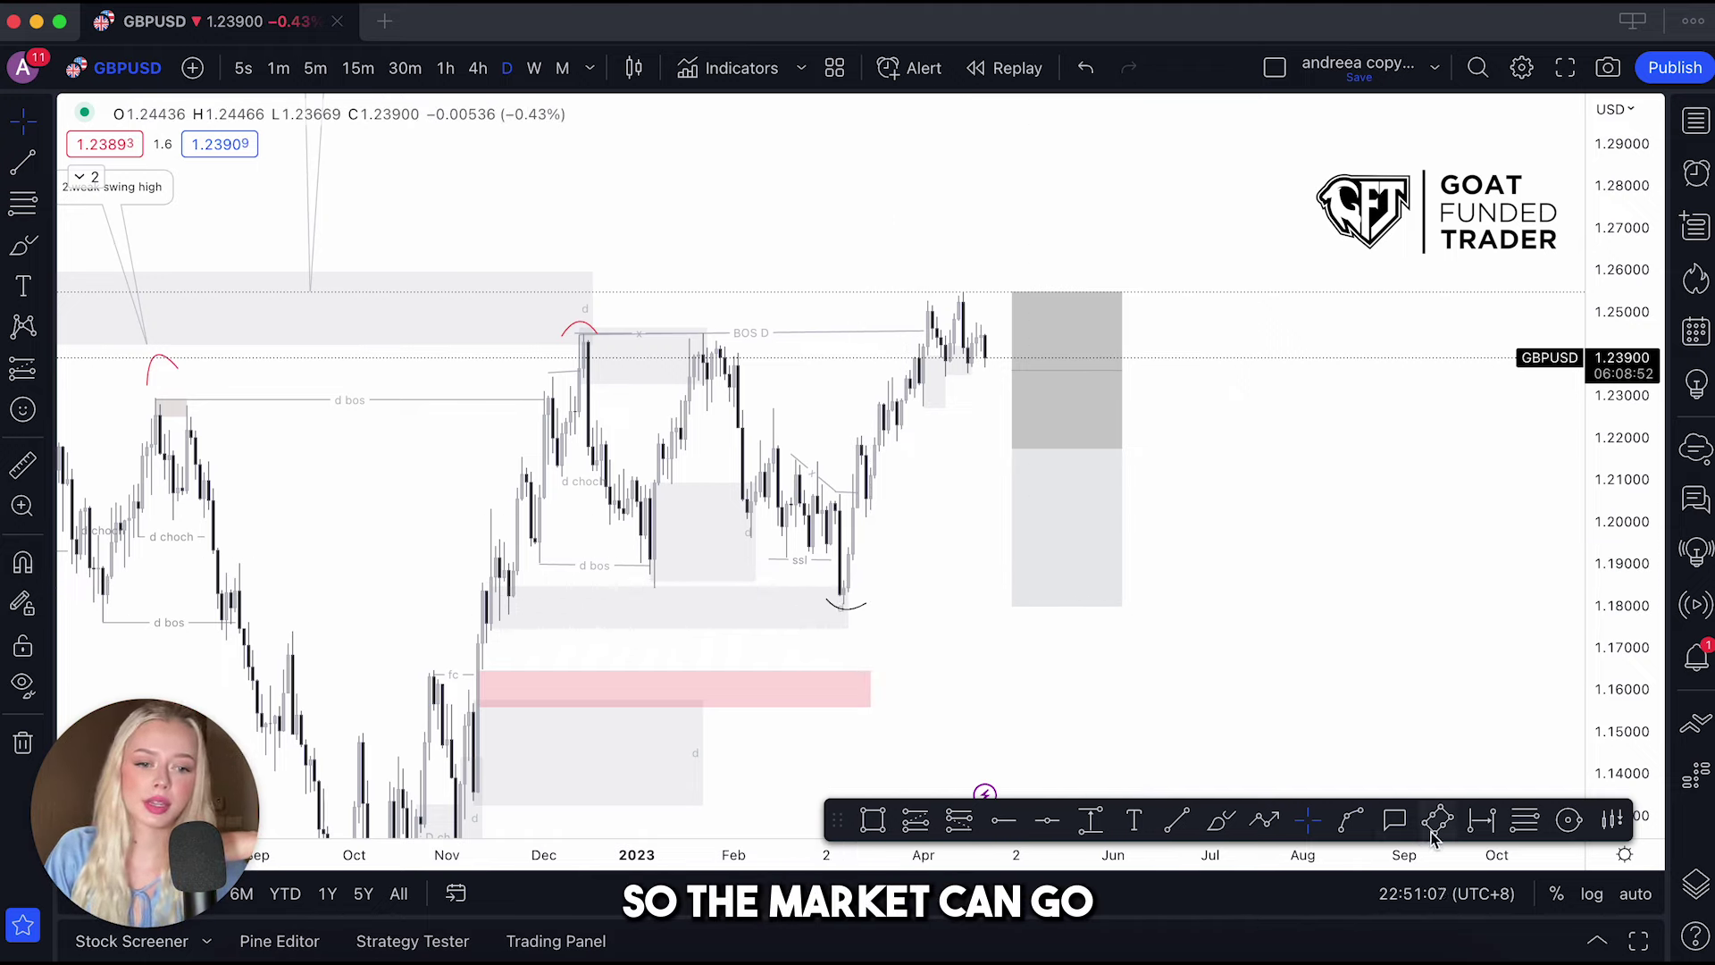
- Draw a red zig-zag path from the latest candle through the premium box down toward 1.17
left_click(1267, 822)
left_click(984, 357)
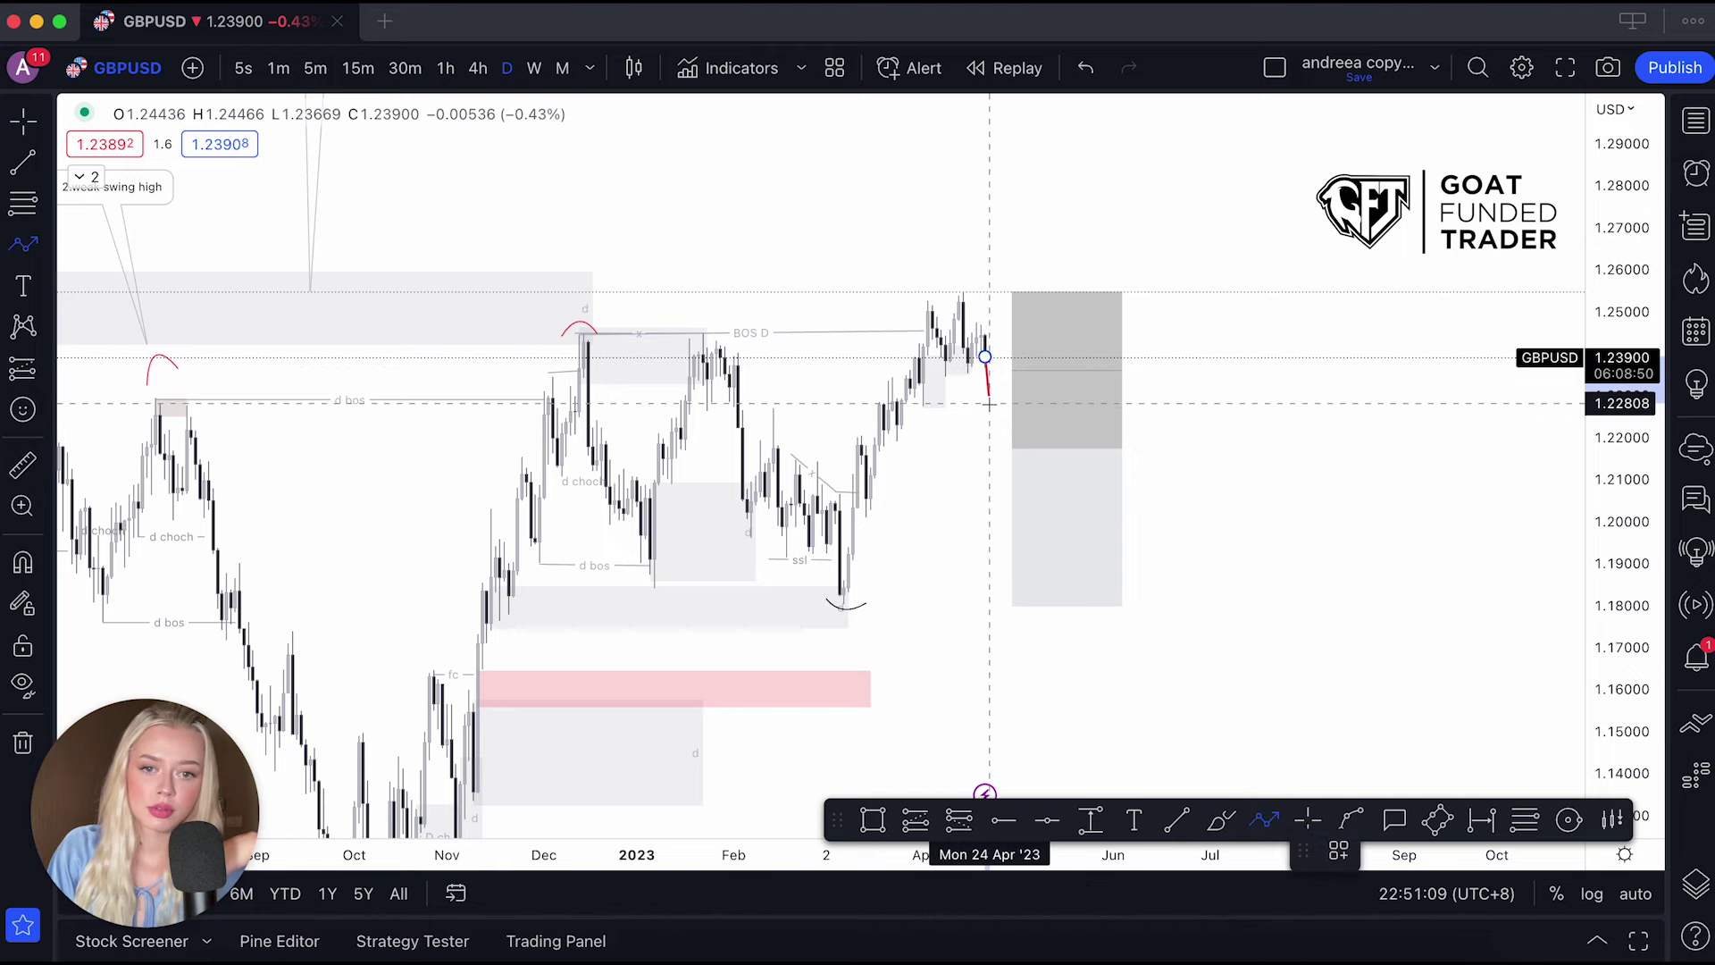
left_click(1011, 416)
left_click(1034, 410)
left_click(1042, 381)
left_click(1051, 406)
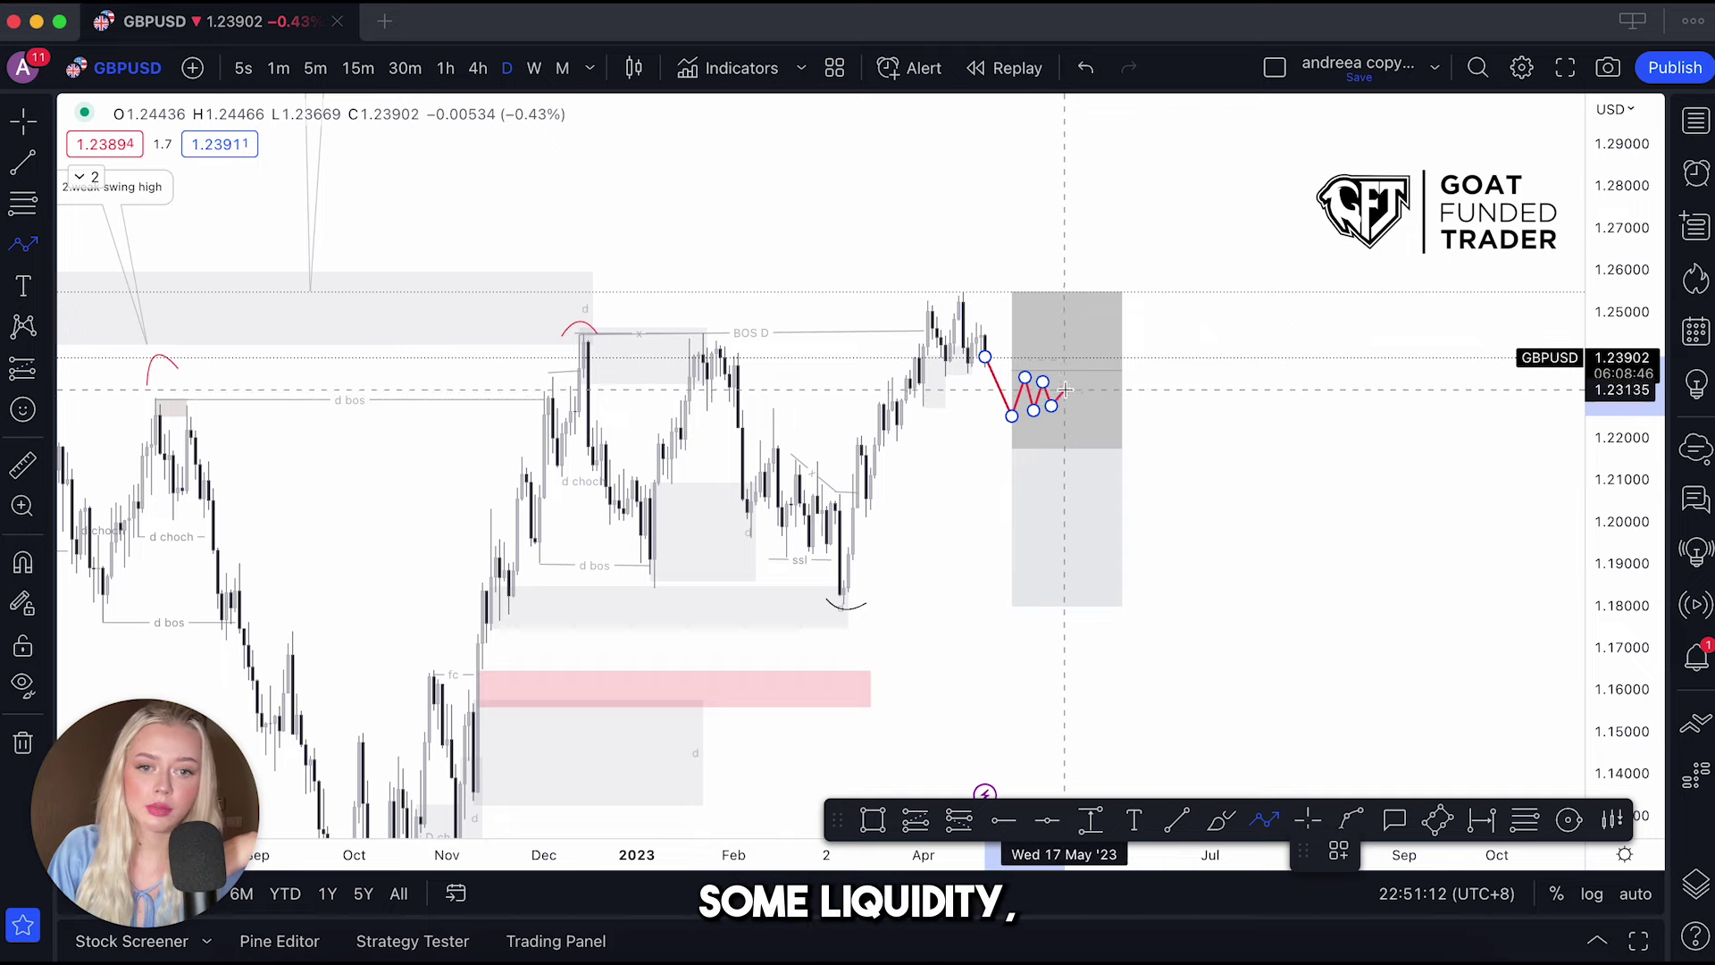
left_click(1073, 345)
left_click(1104, 450)
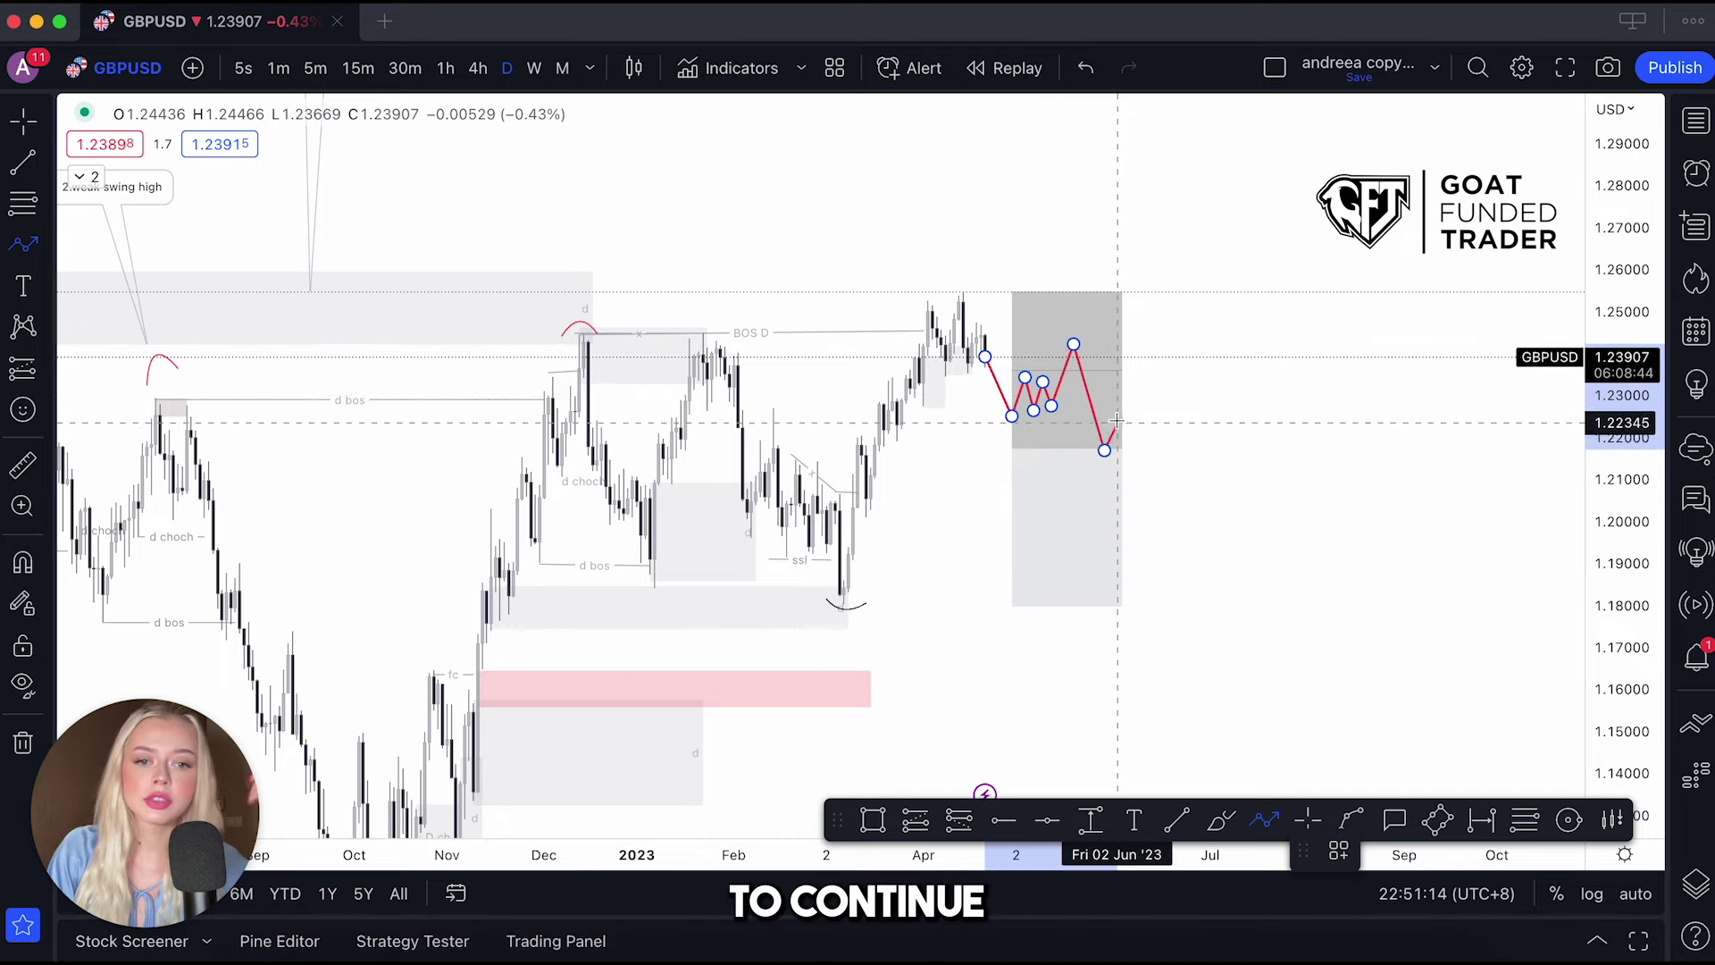
left_click(1117, 411)
left_click(1175, 526)
left_click(1192, 479)
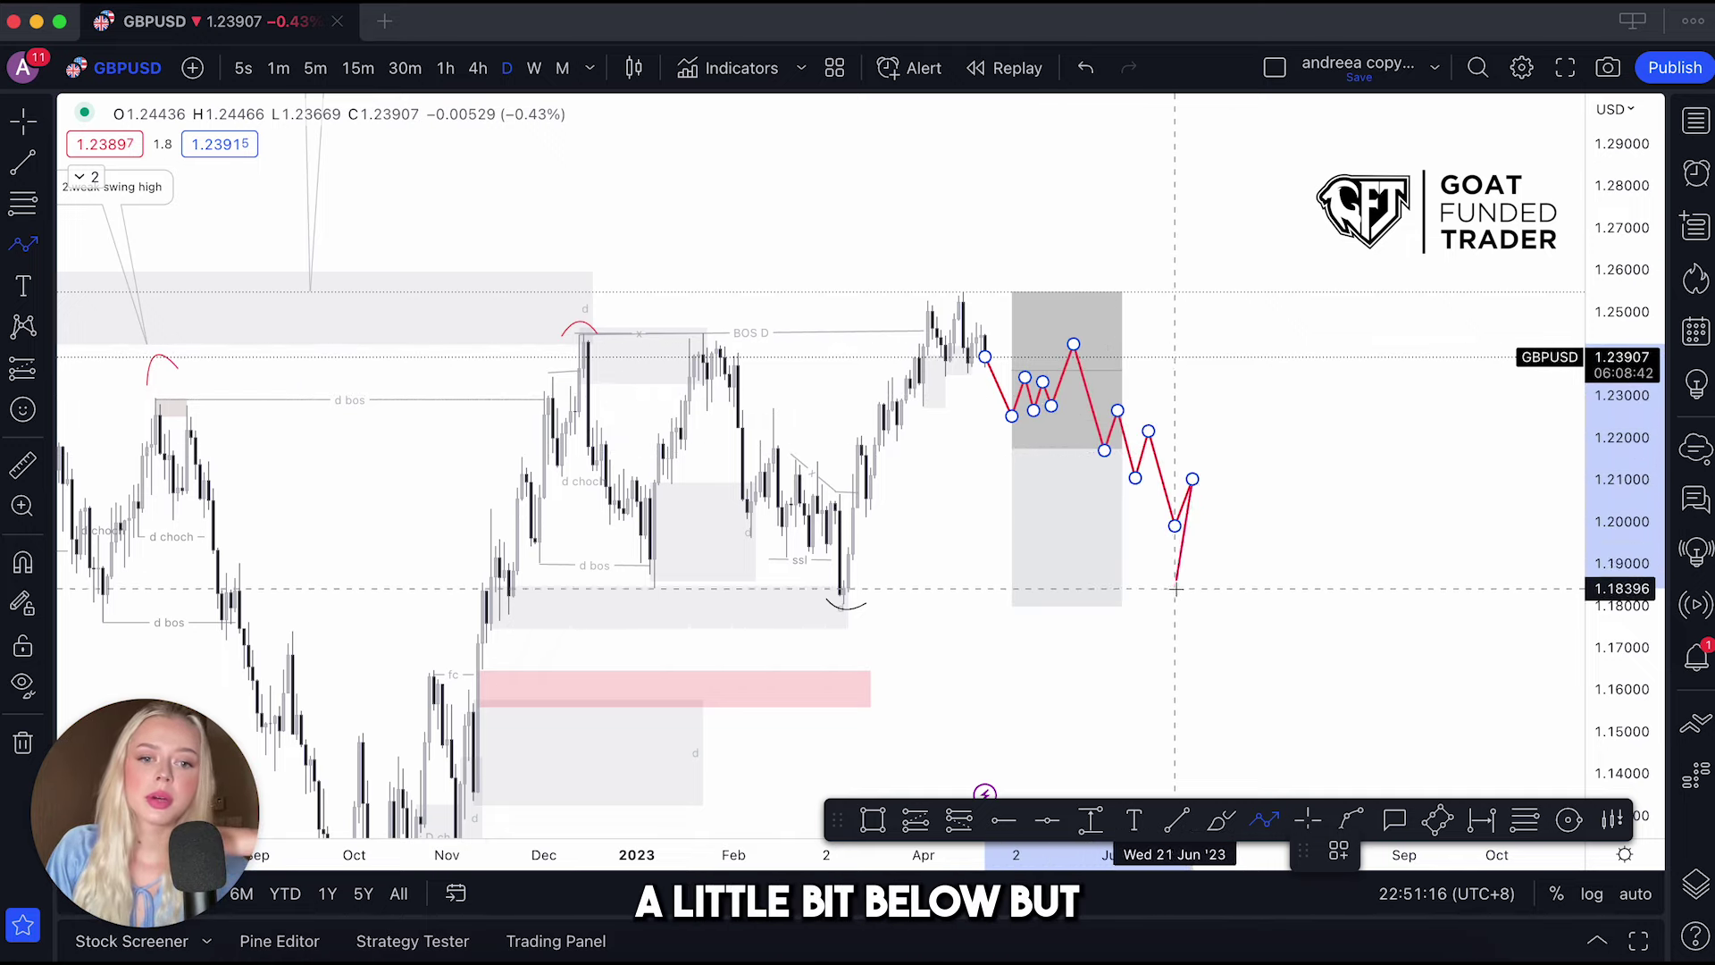
left_click(1246, 459)
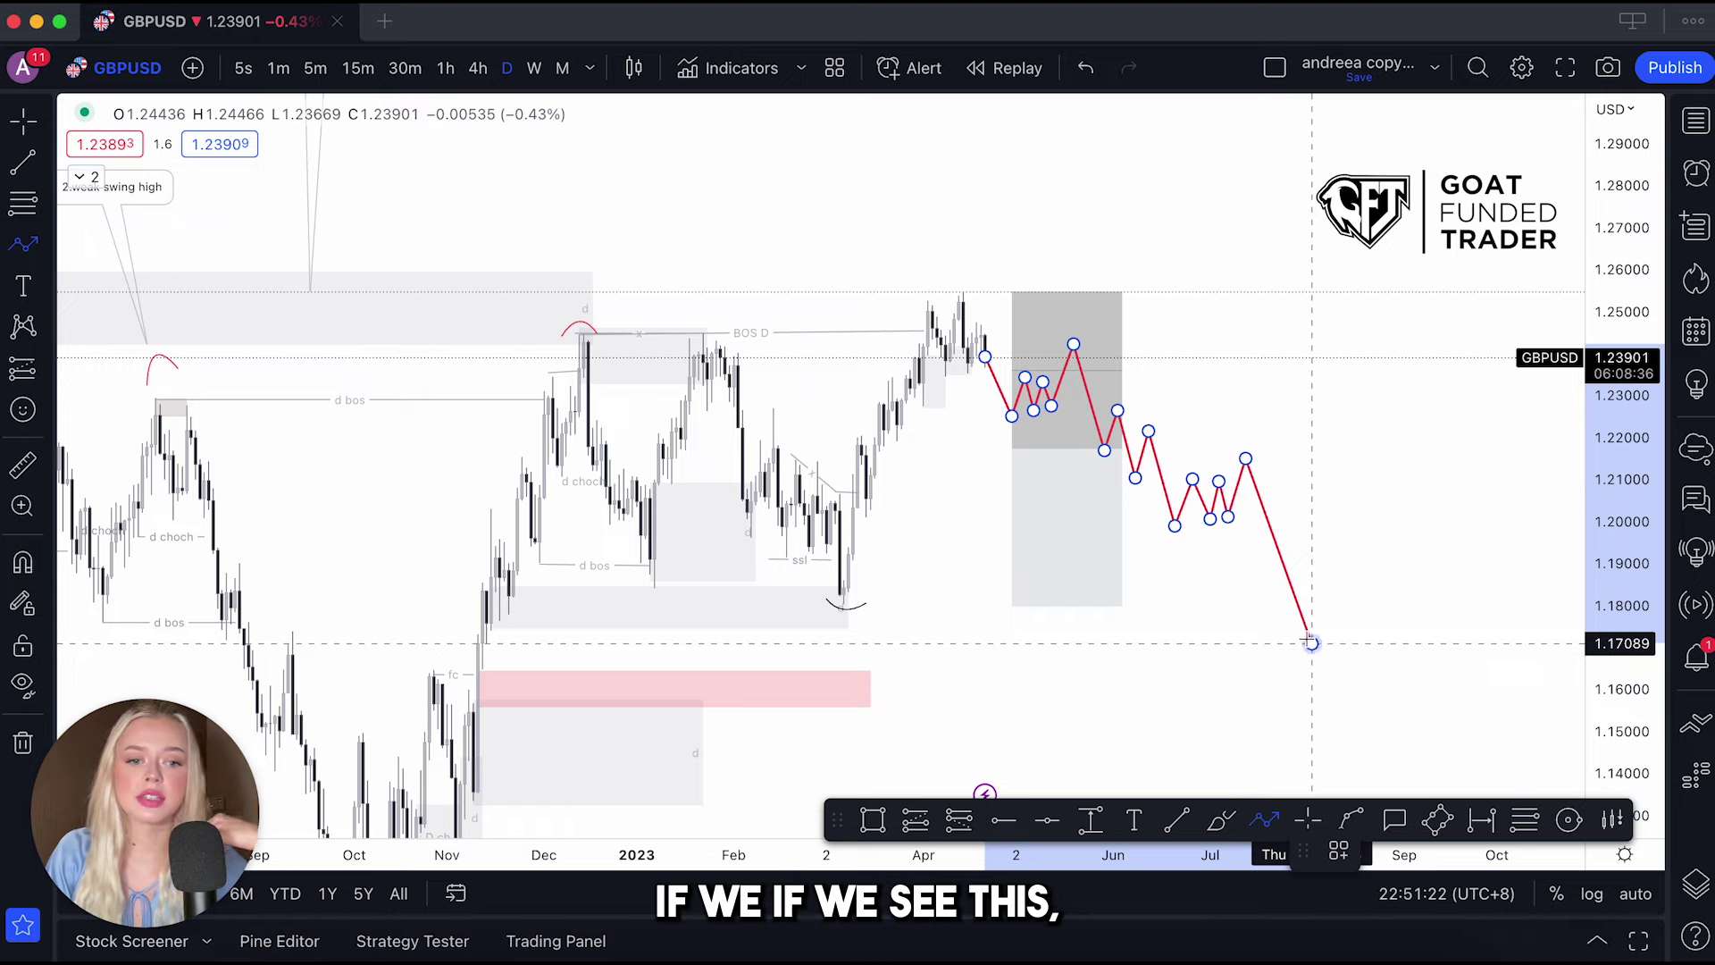
double_click(1310, 643)
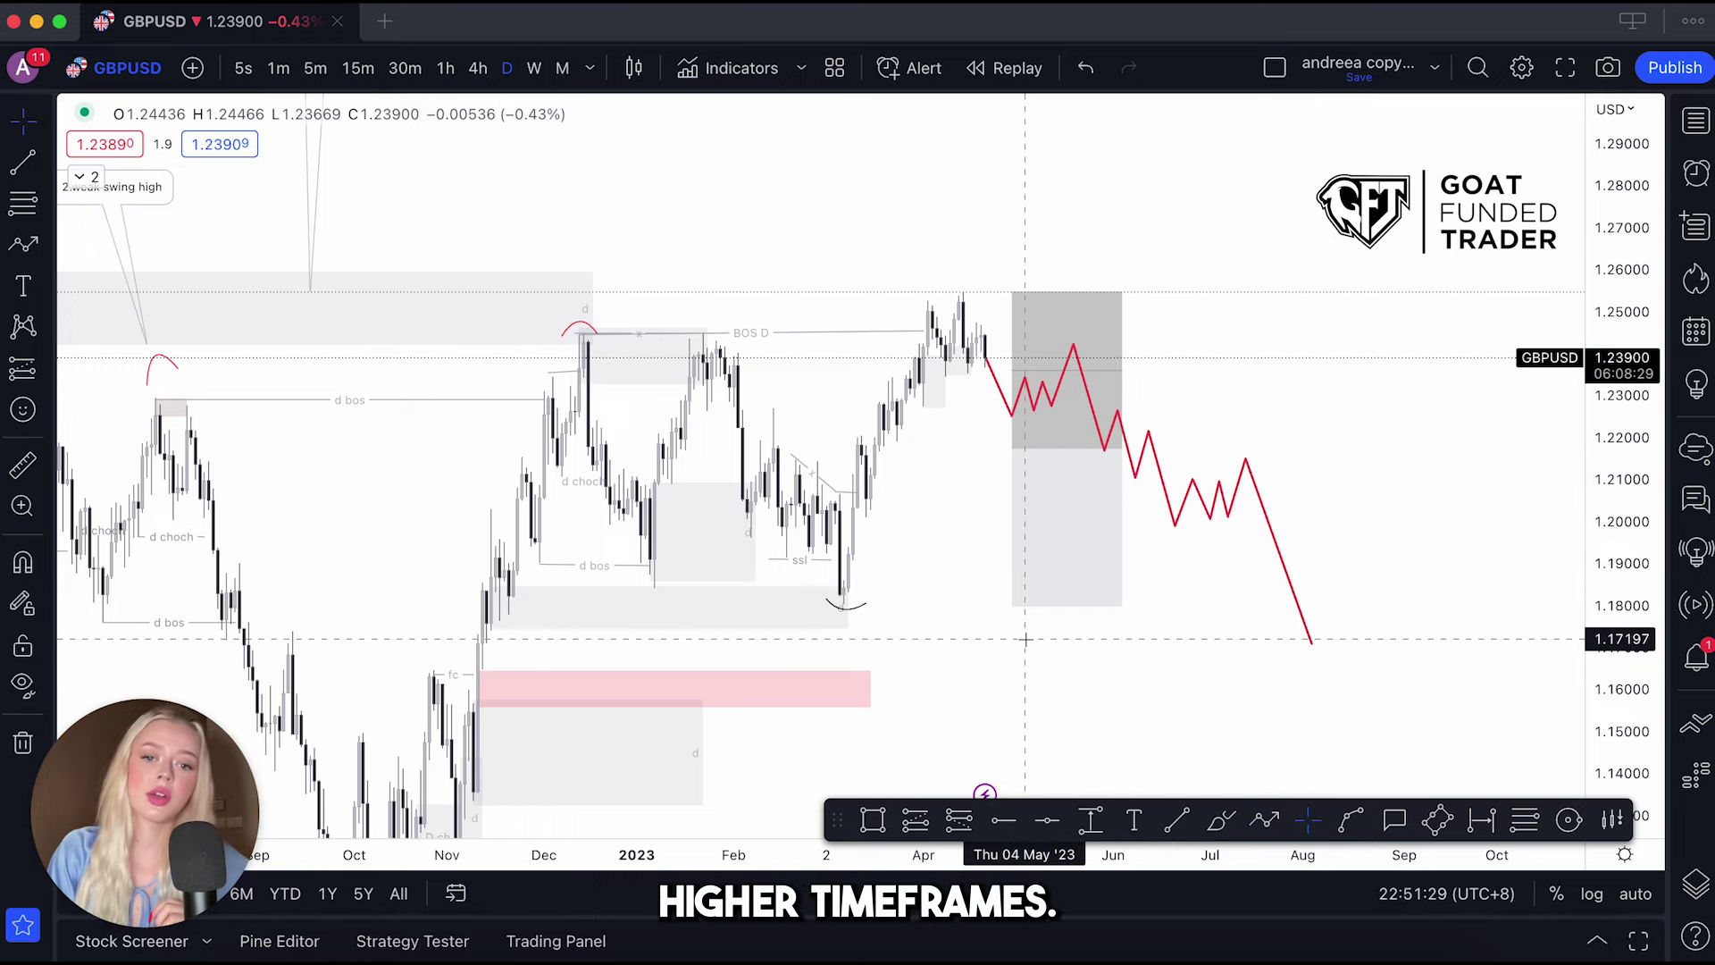
- Delete the red zig-zag path from the chart
left_click(1179, 529)
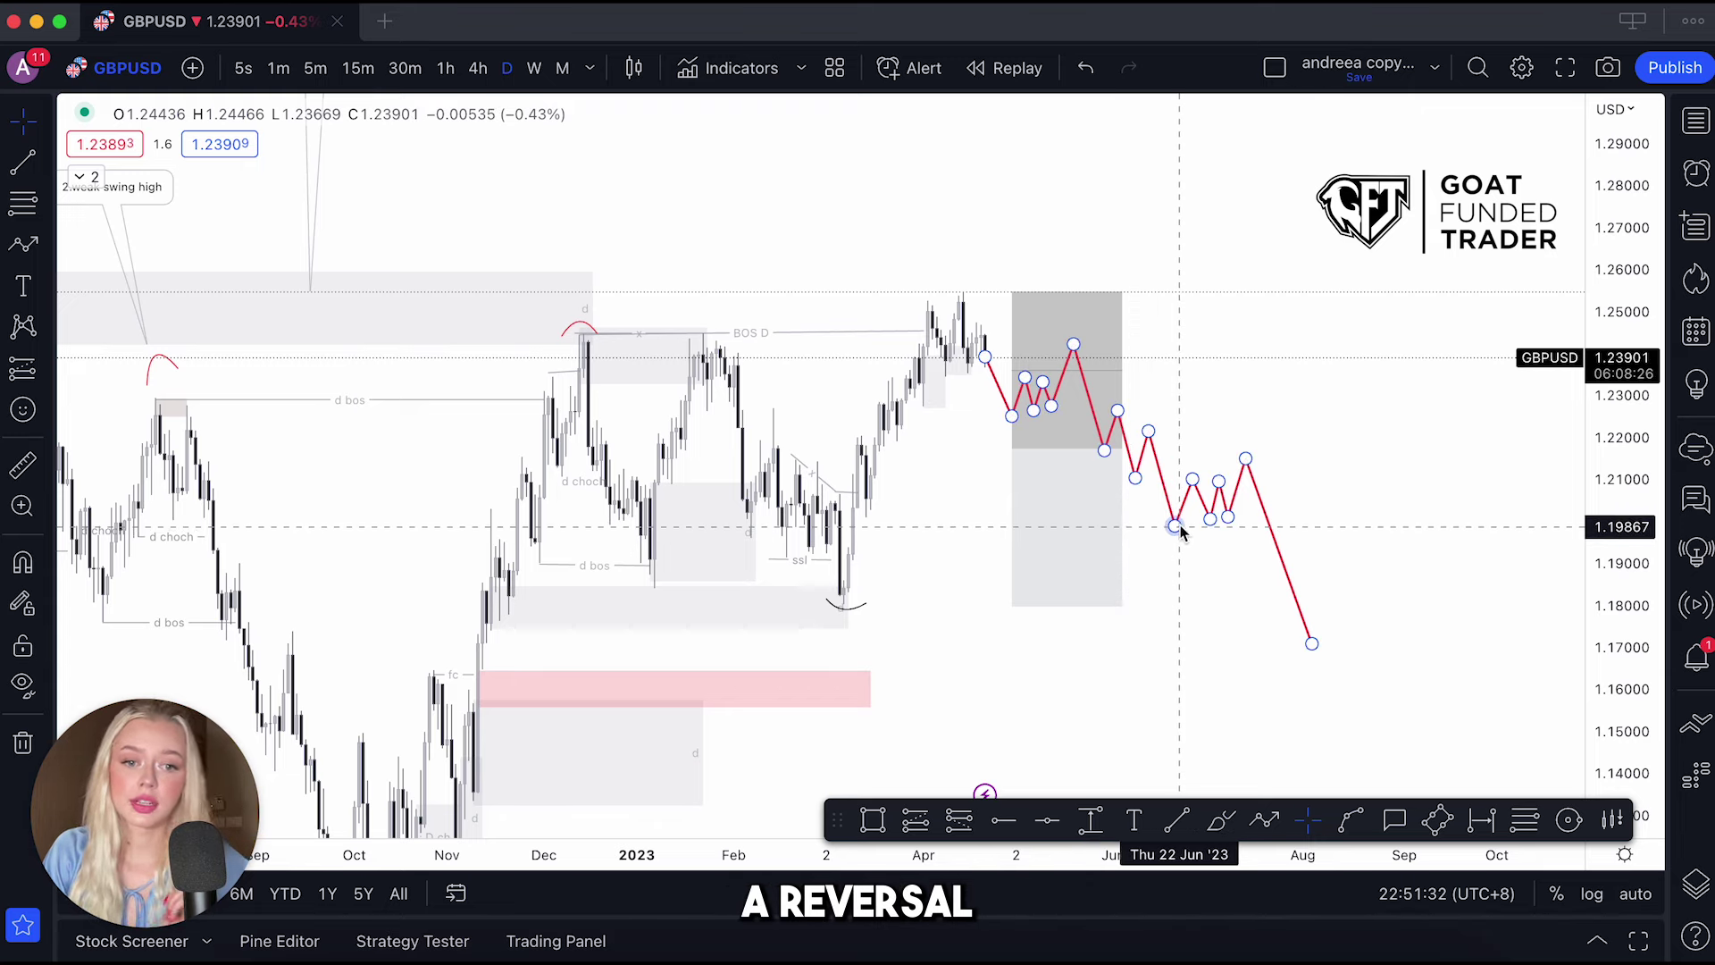
left_click(1179, 571)
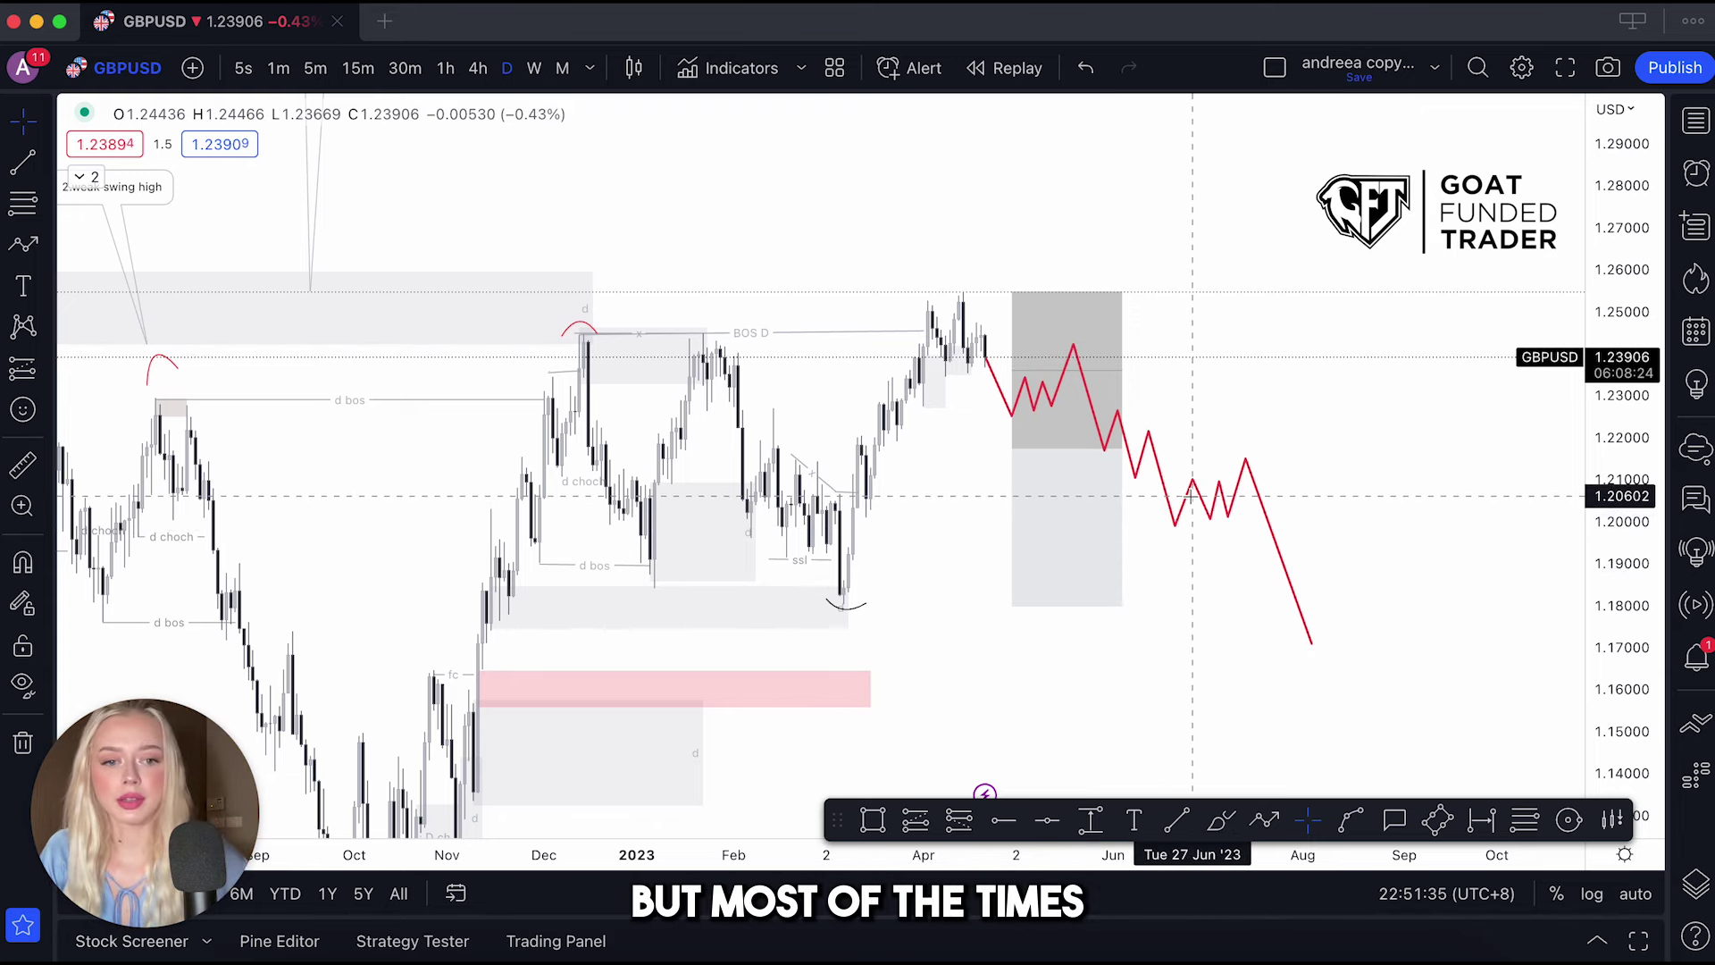
left_click(1134, 478)
key("Delete")
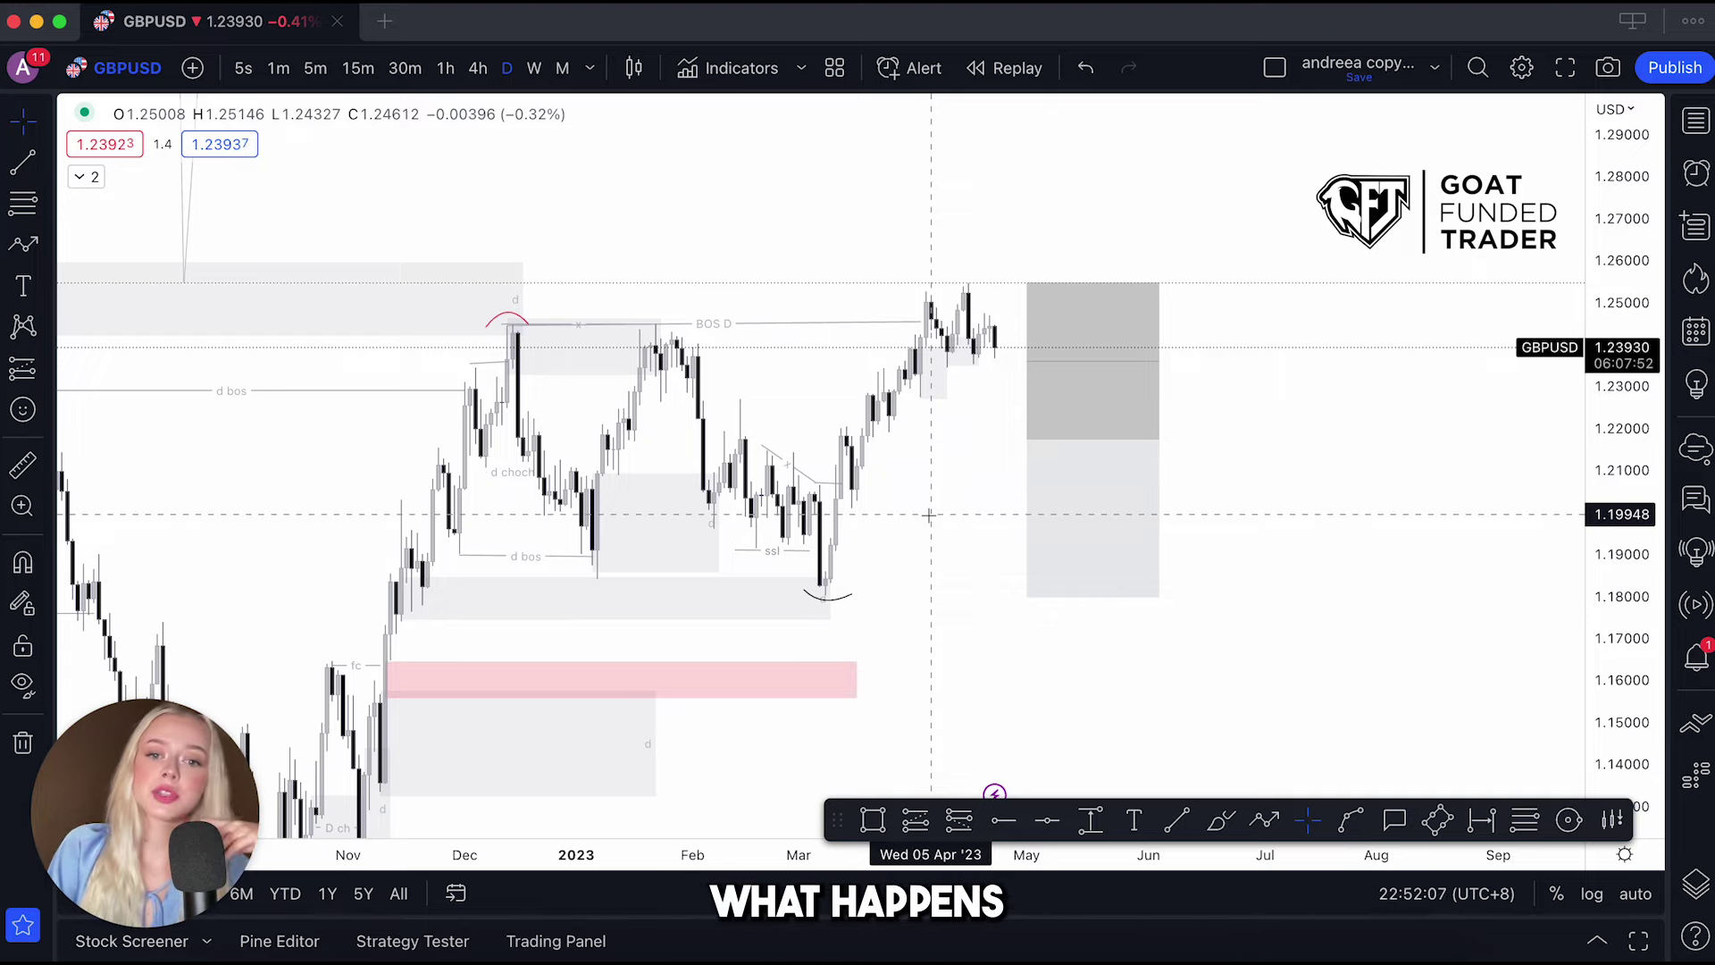
scroll(929, 515, "right", 5)
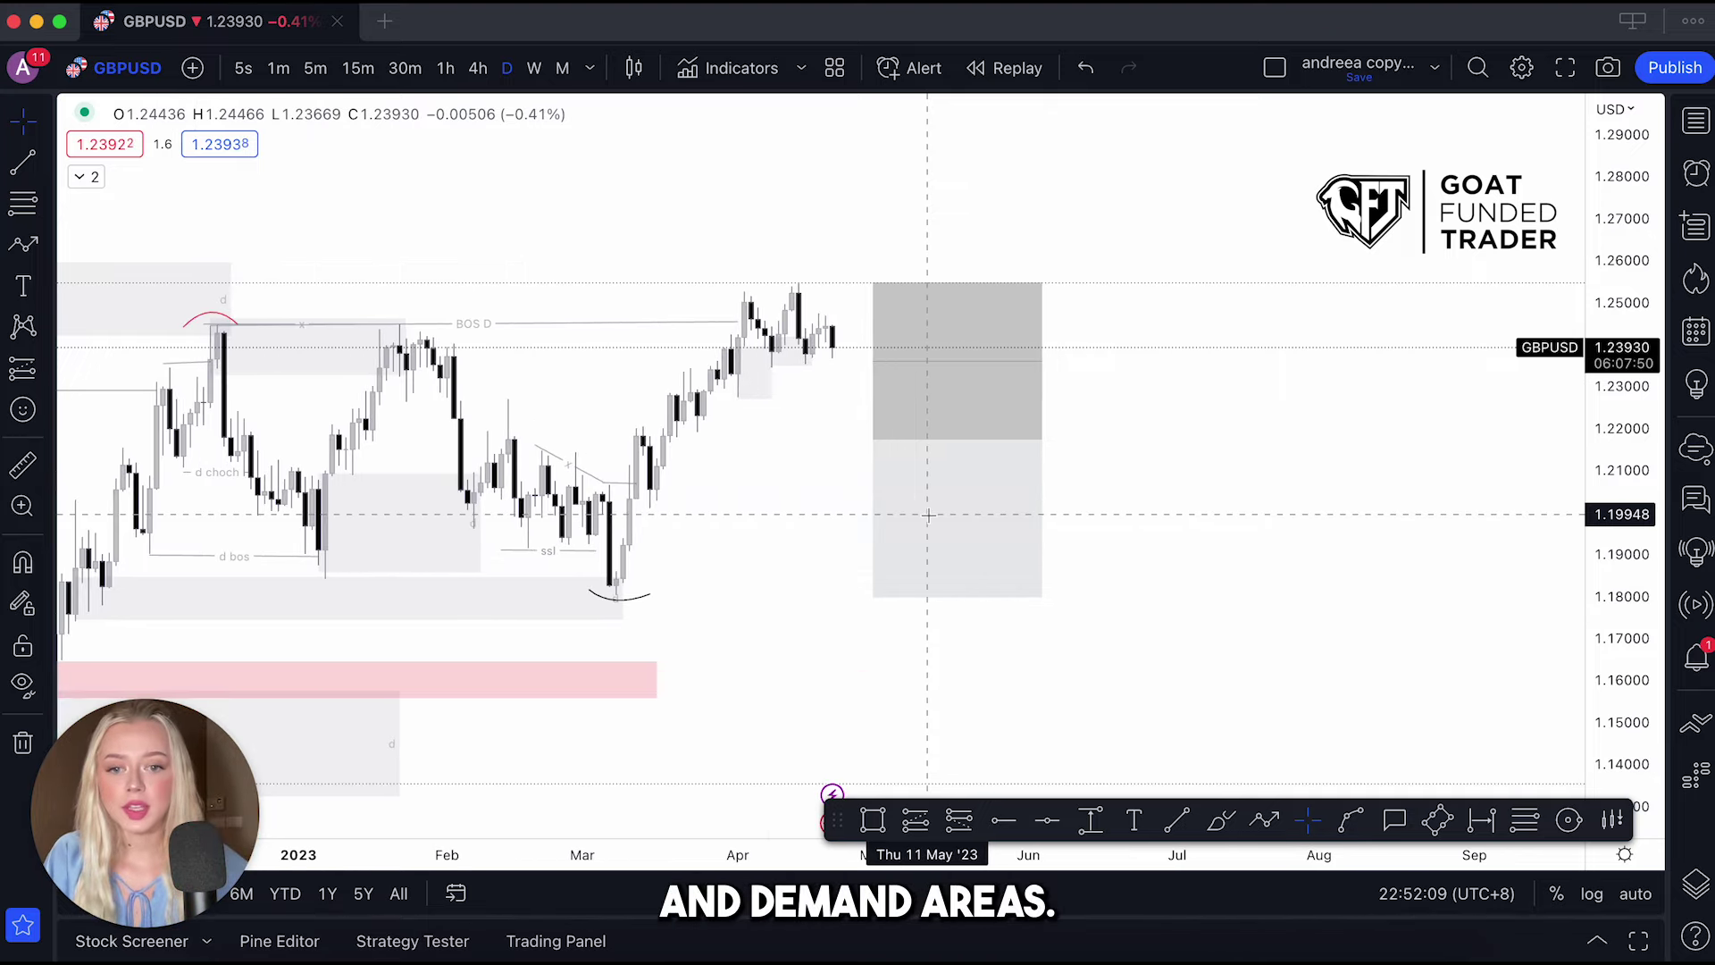
left_click_drag(775, 495, 920, 490)
scroll(938, 285, "up", 2)
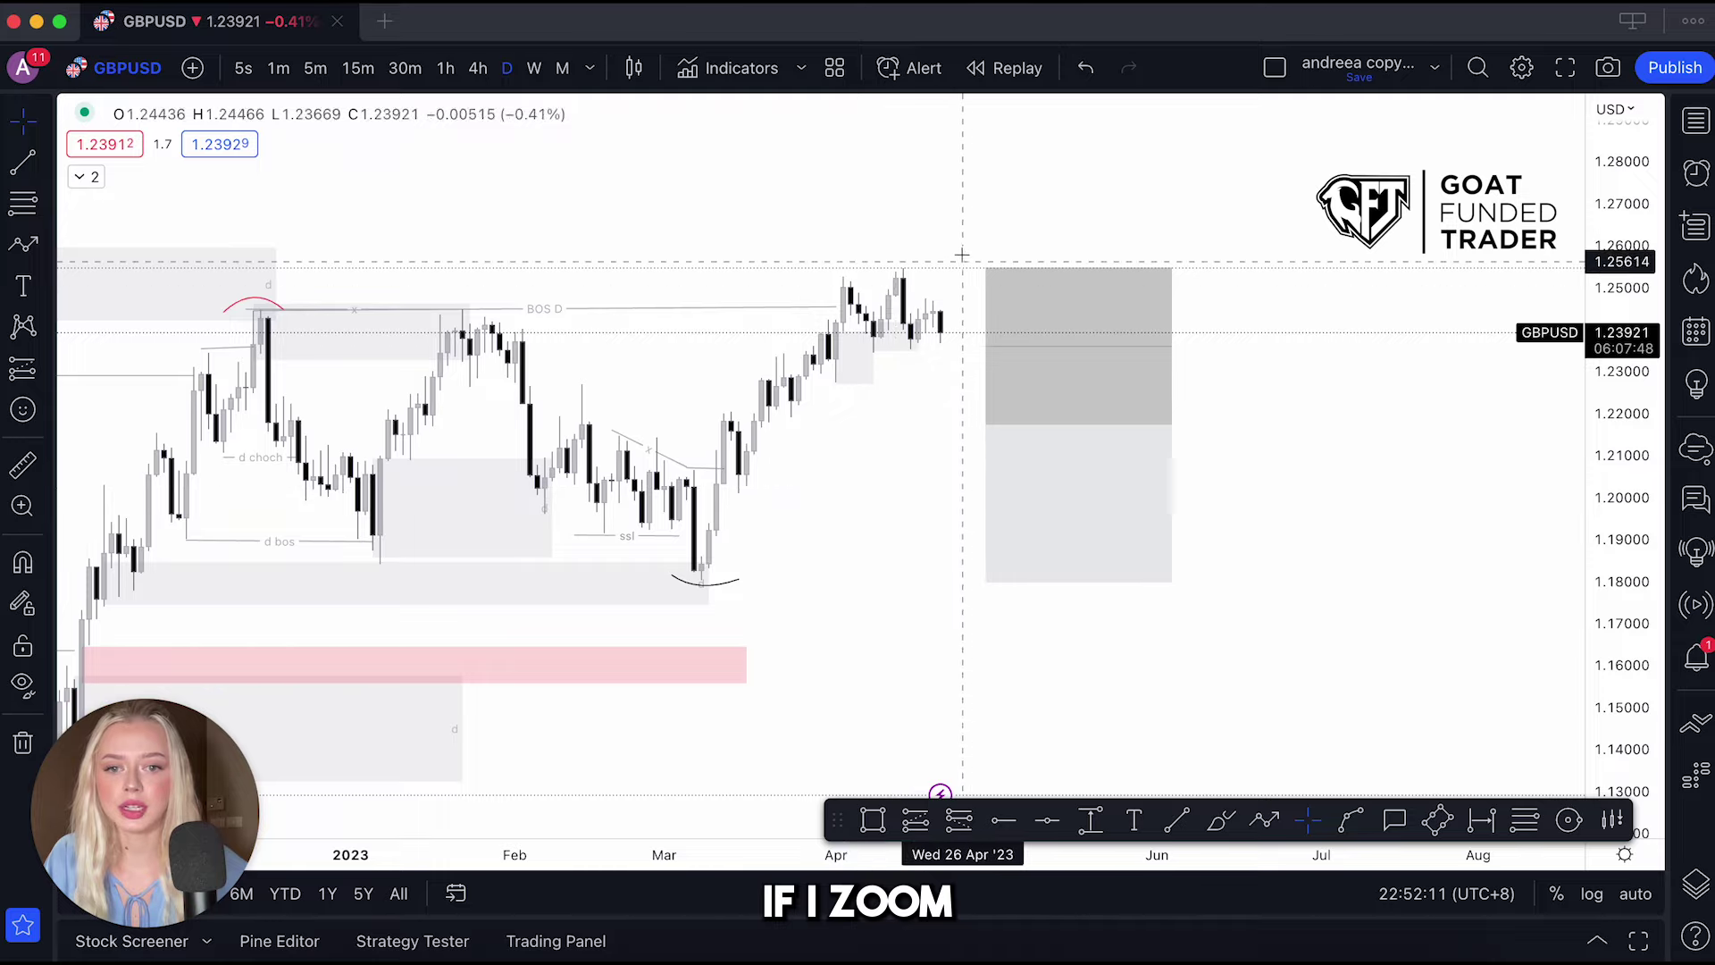
left_click_drag(937, 399, 1060, 584)
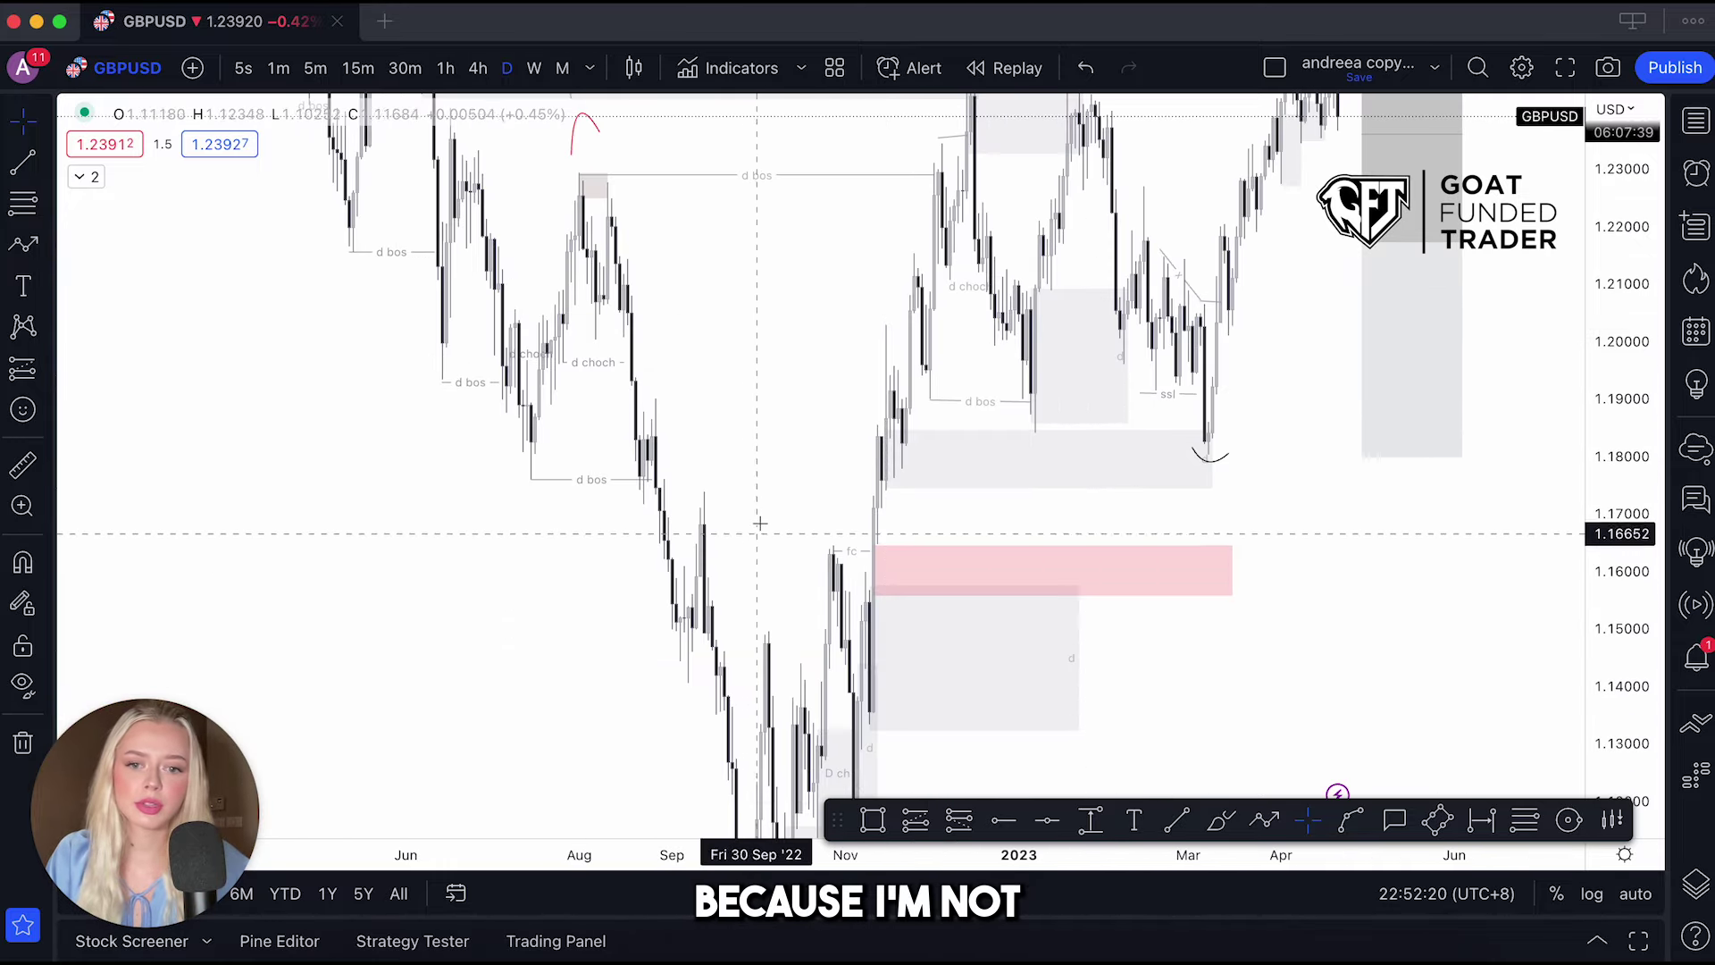
left_click_drag(759, 522, 677, 360)
left_click_drag(844, 360, 967, 575)
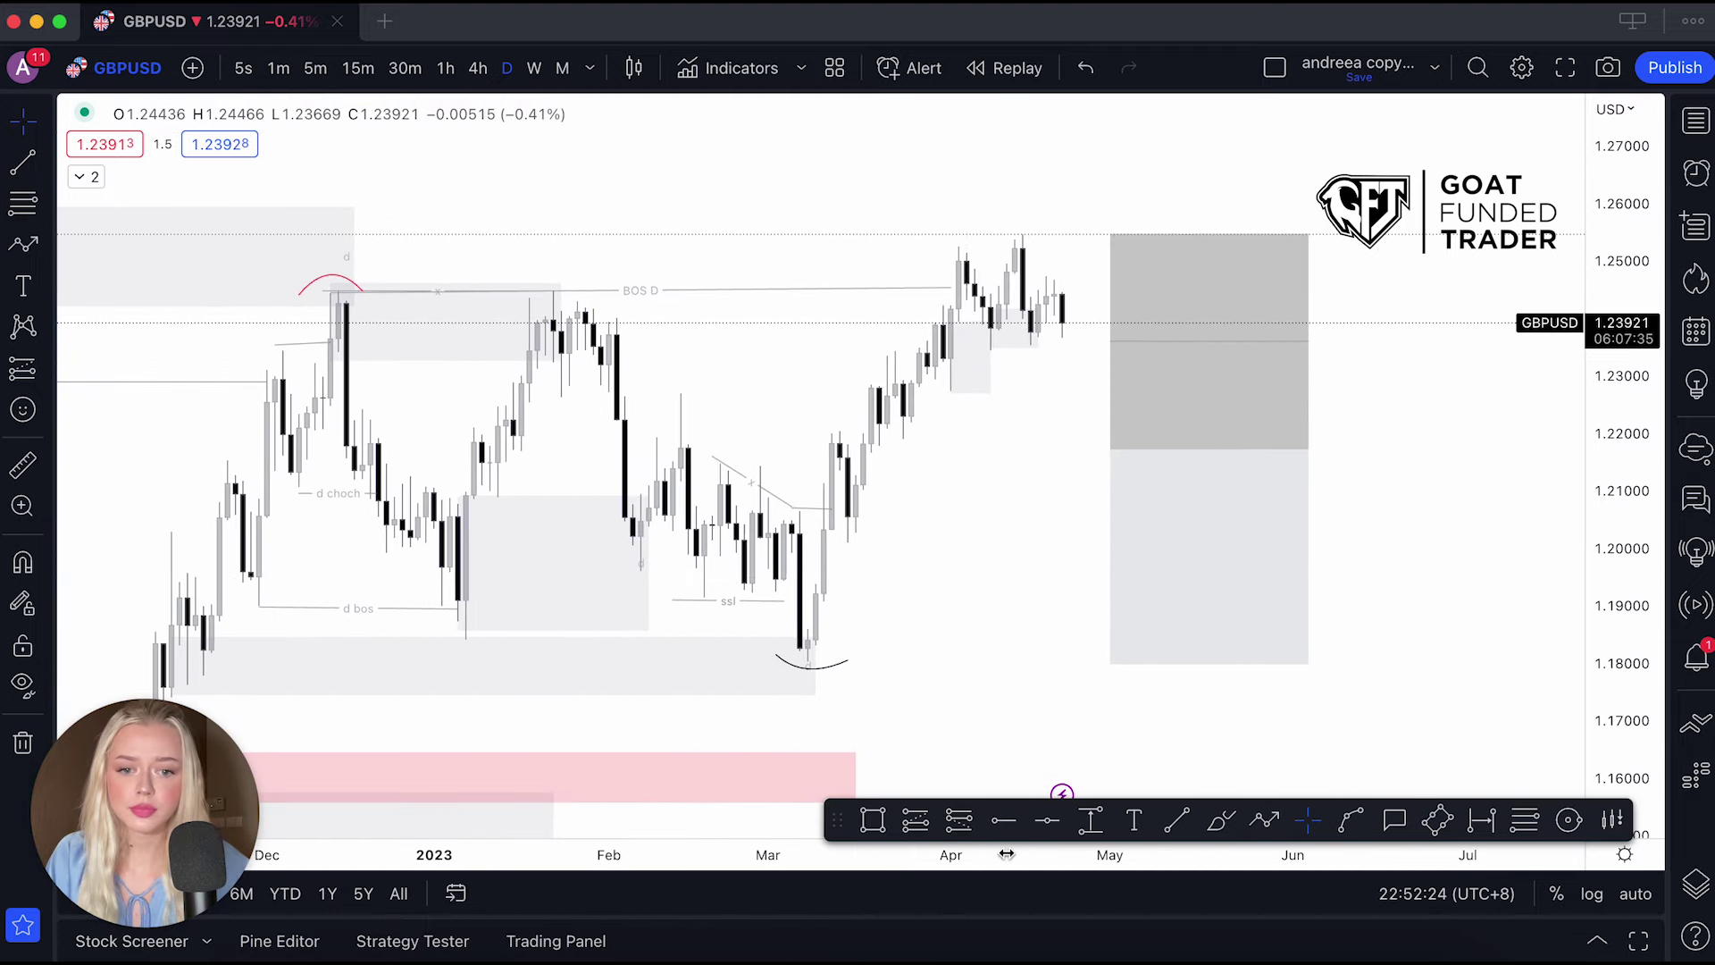
- Draw grey demand boxes from the March low up the rally, plus a small one near the April highs
left_click(866, 826)
mouse_move(800, 666)
left_mouse_down()
mouse_move(903, 433)
mouse_move(945, 398)
left_mouse_up()
left_click(871, 828)
left_click(870, 829)
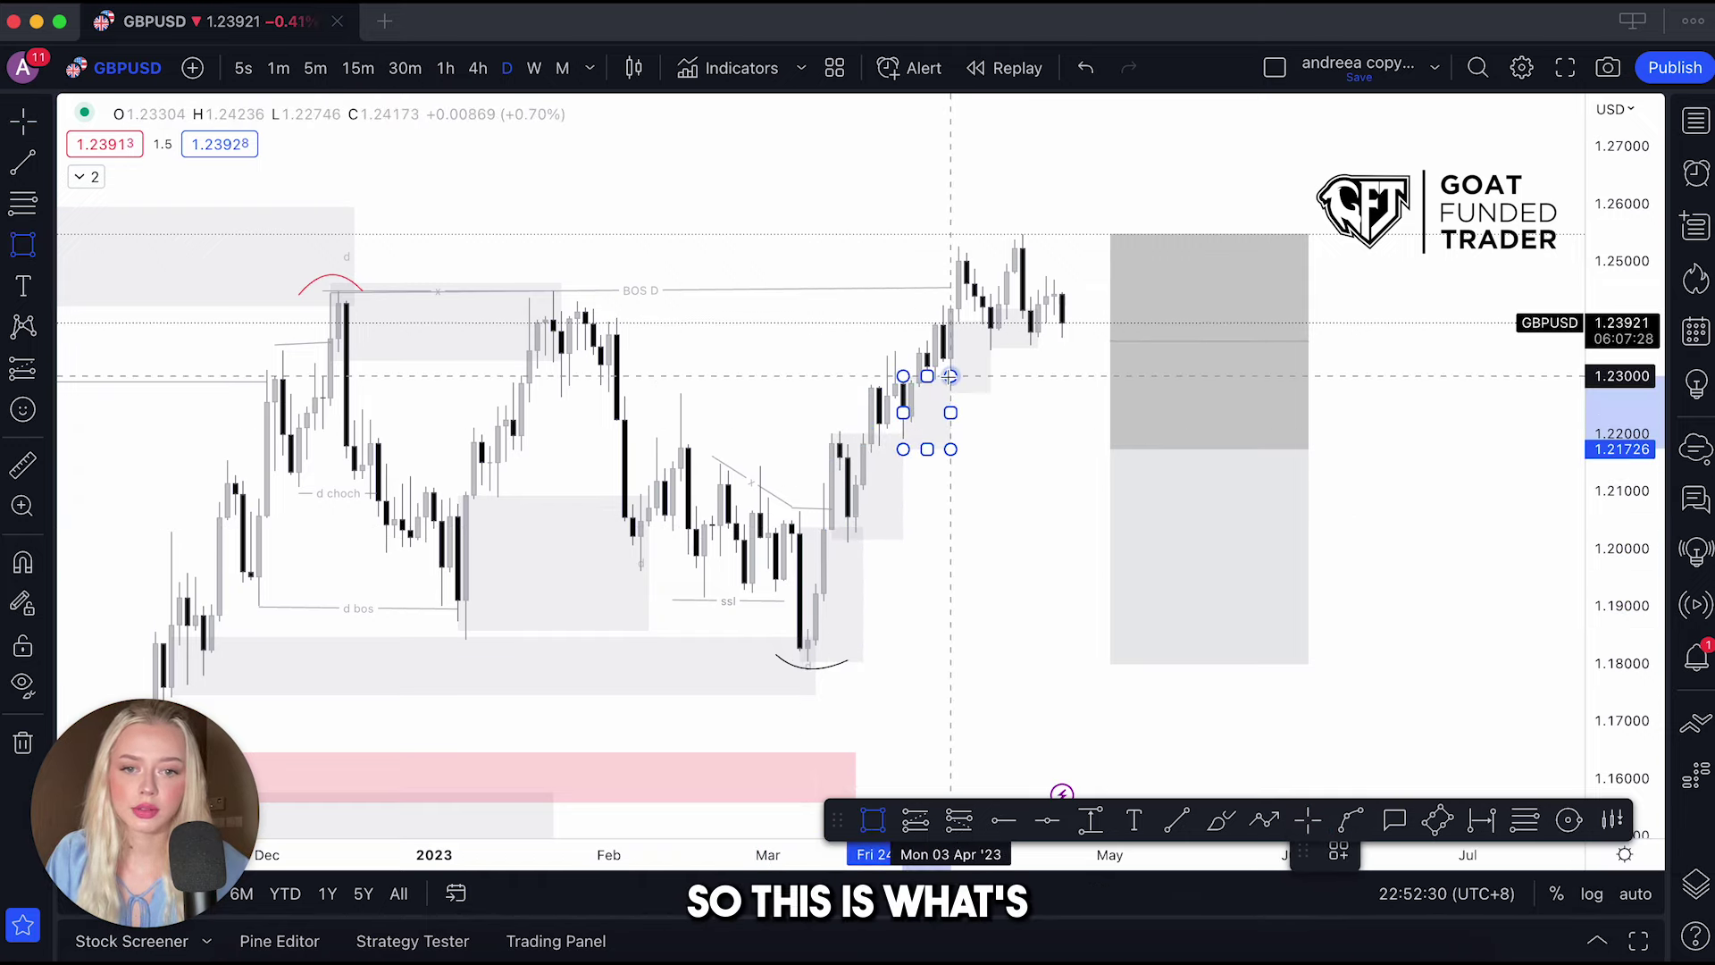
left_click_drag(1062, 540, 1054, 560)
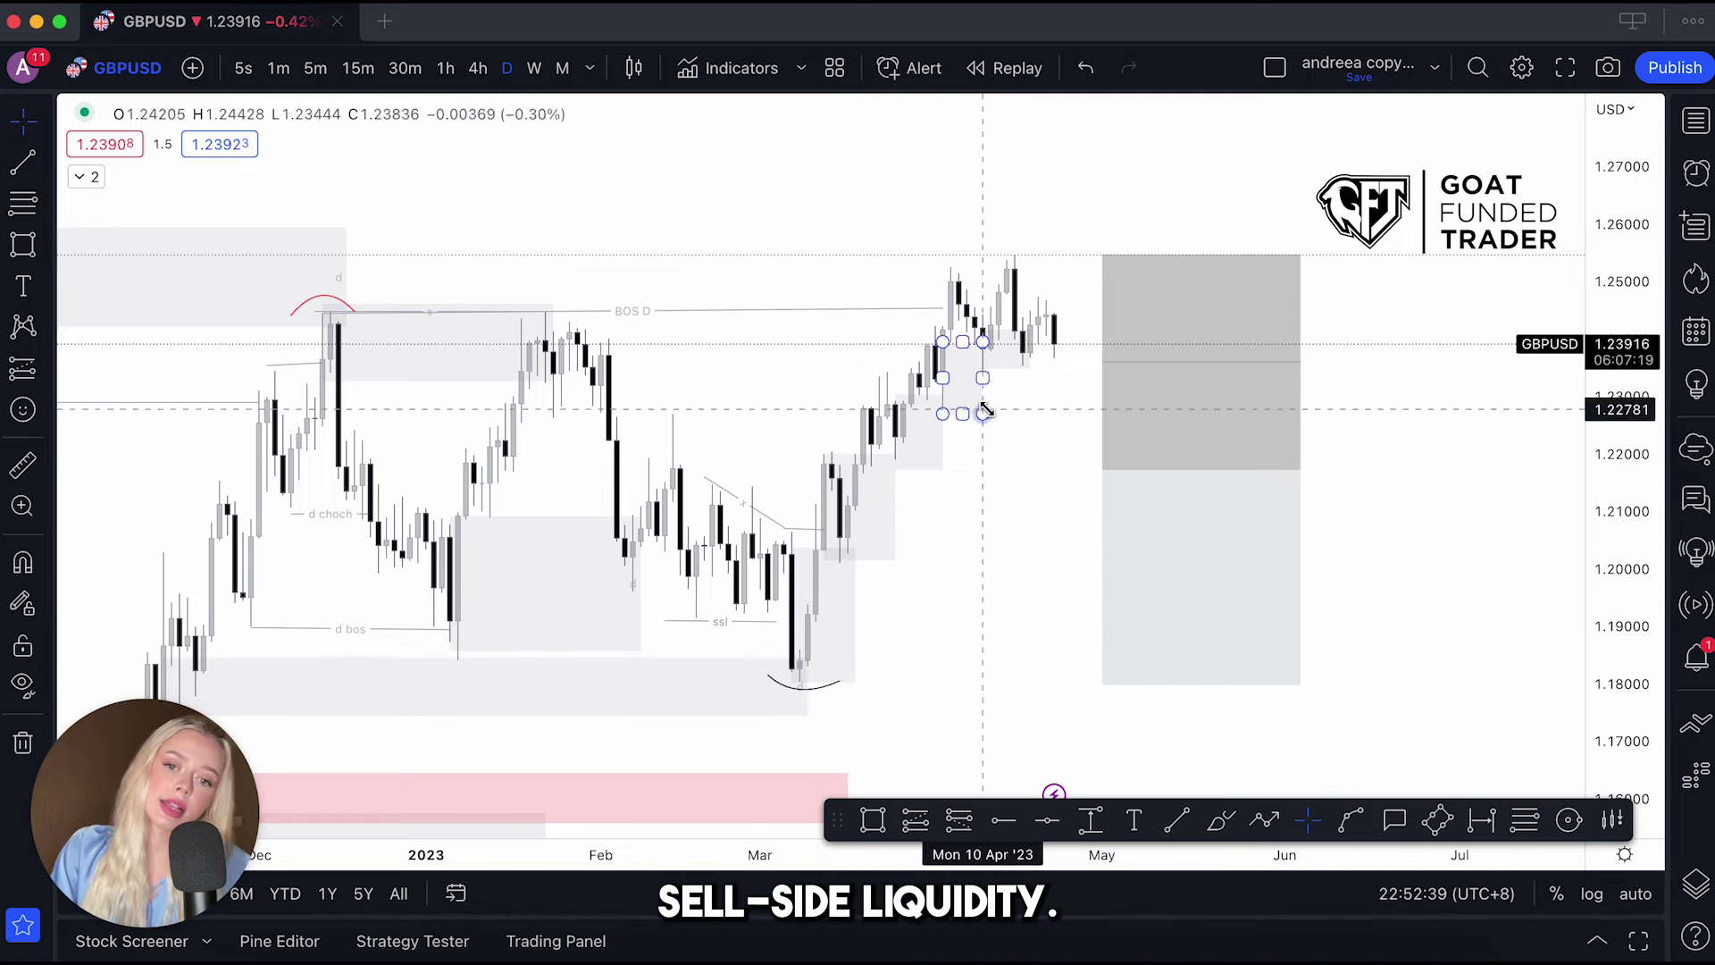
left_click_drag(990, 531, 976, 539)
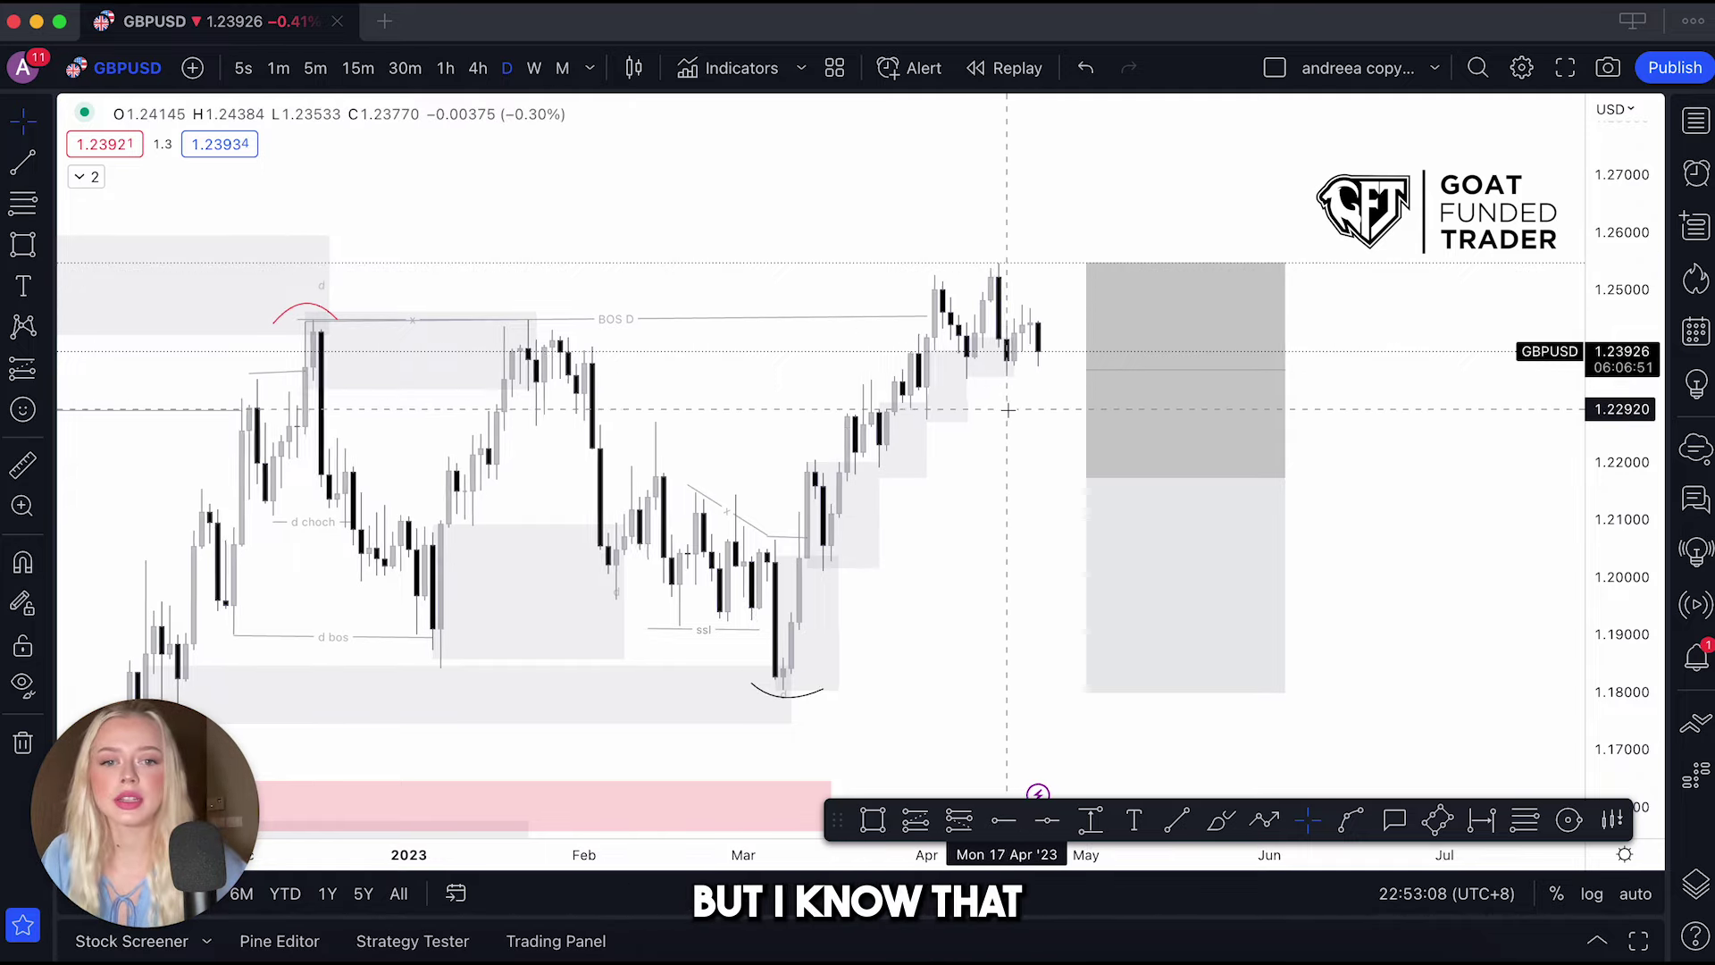
- Draw a level trend line at about 1.235 under the equal April lows
scroll(1008, 410, "up", 3)
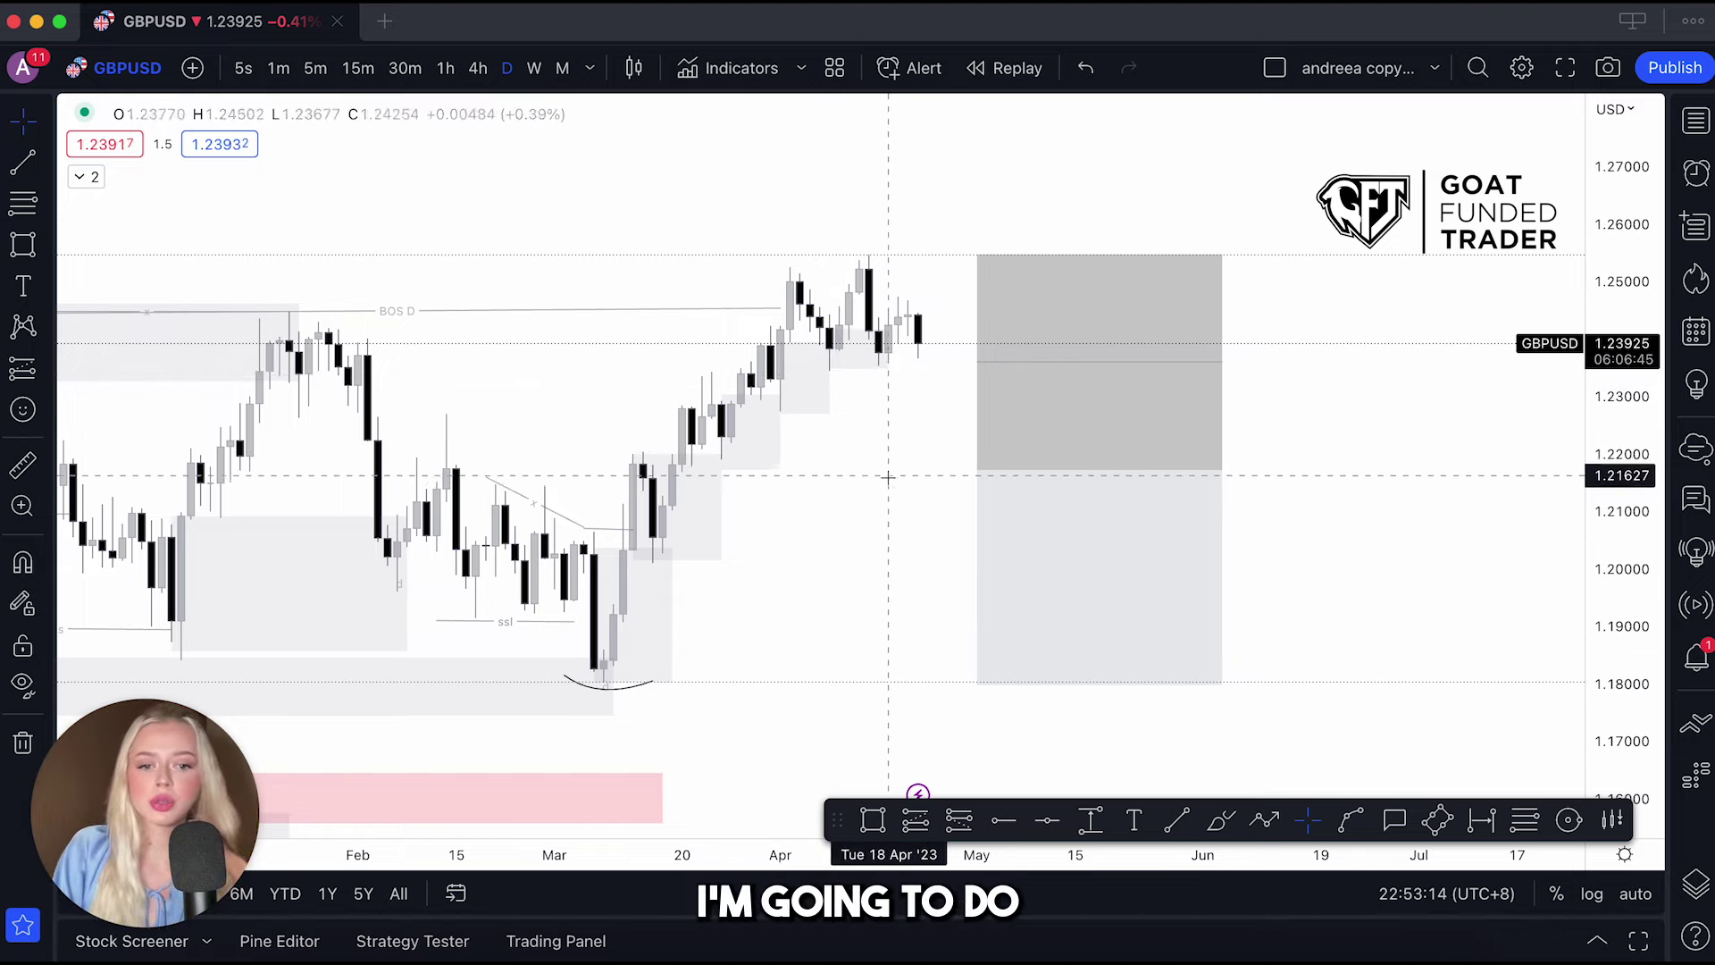
key("alt+t")
left_click(829, 367)
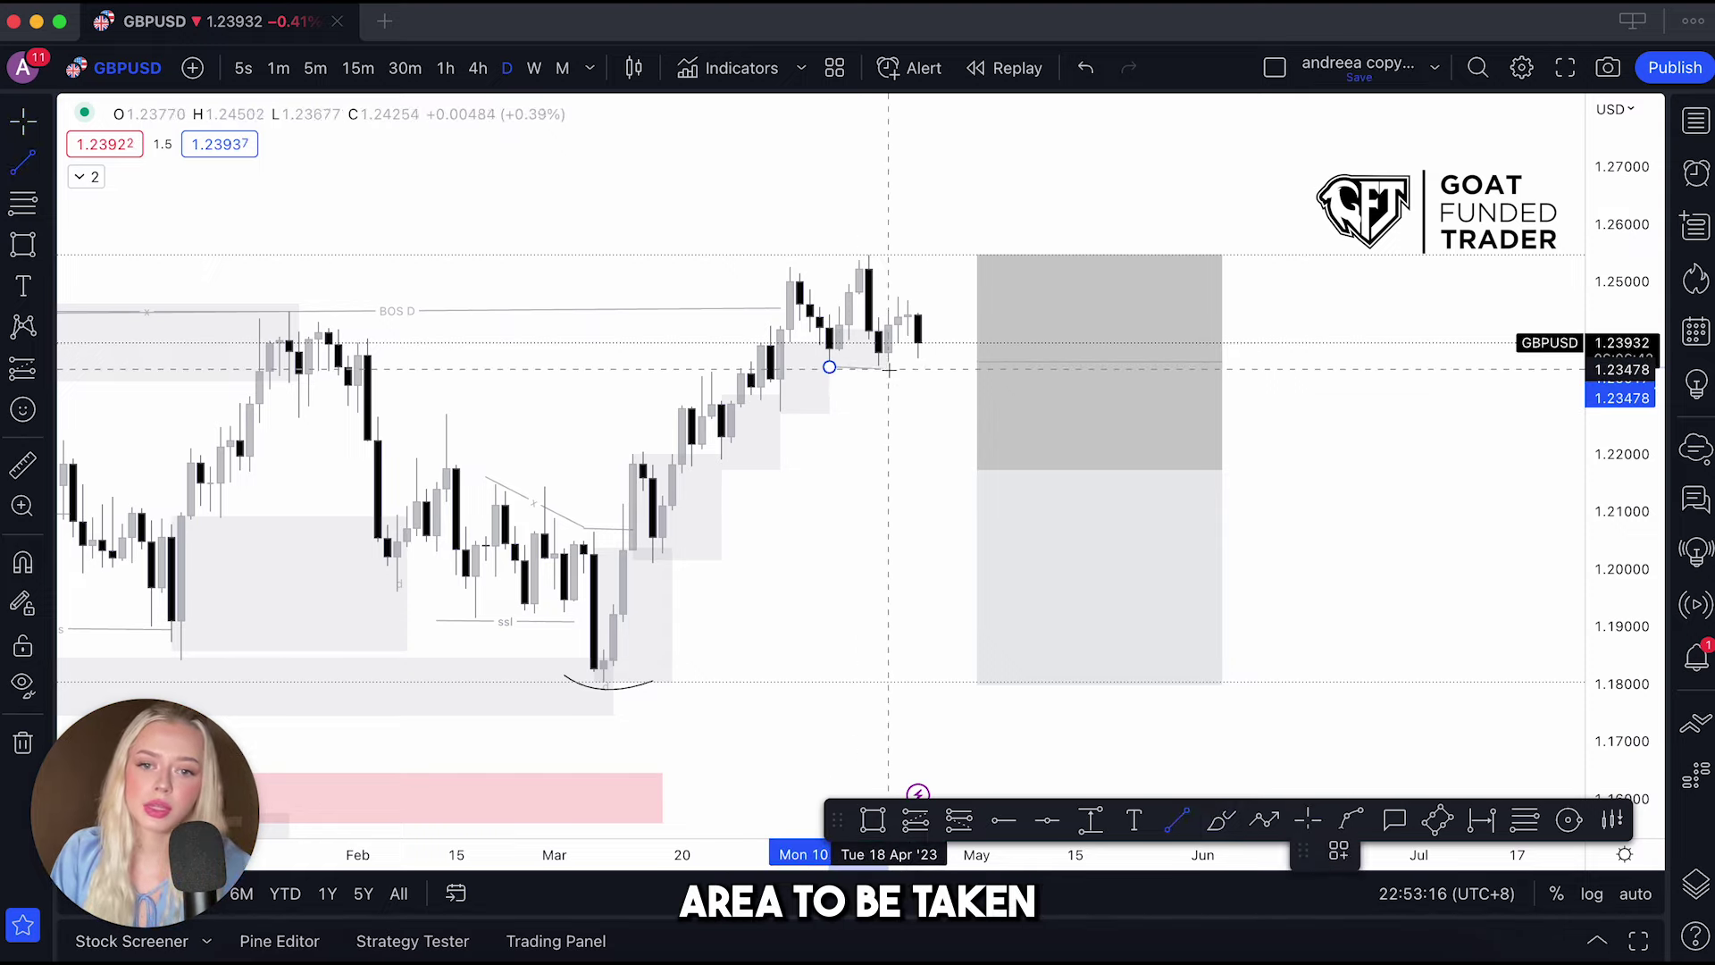
left_click(957, 366)
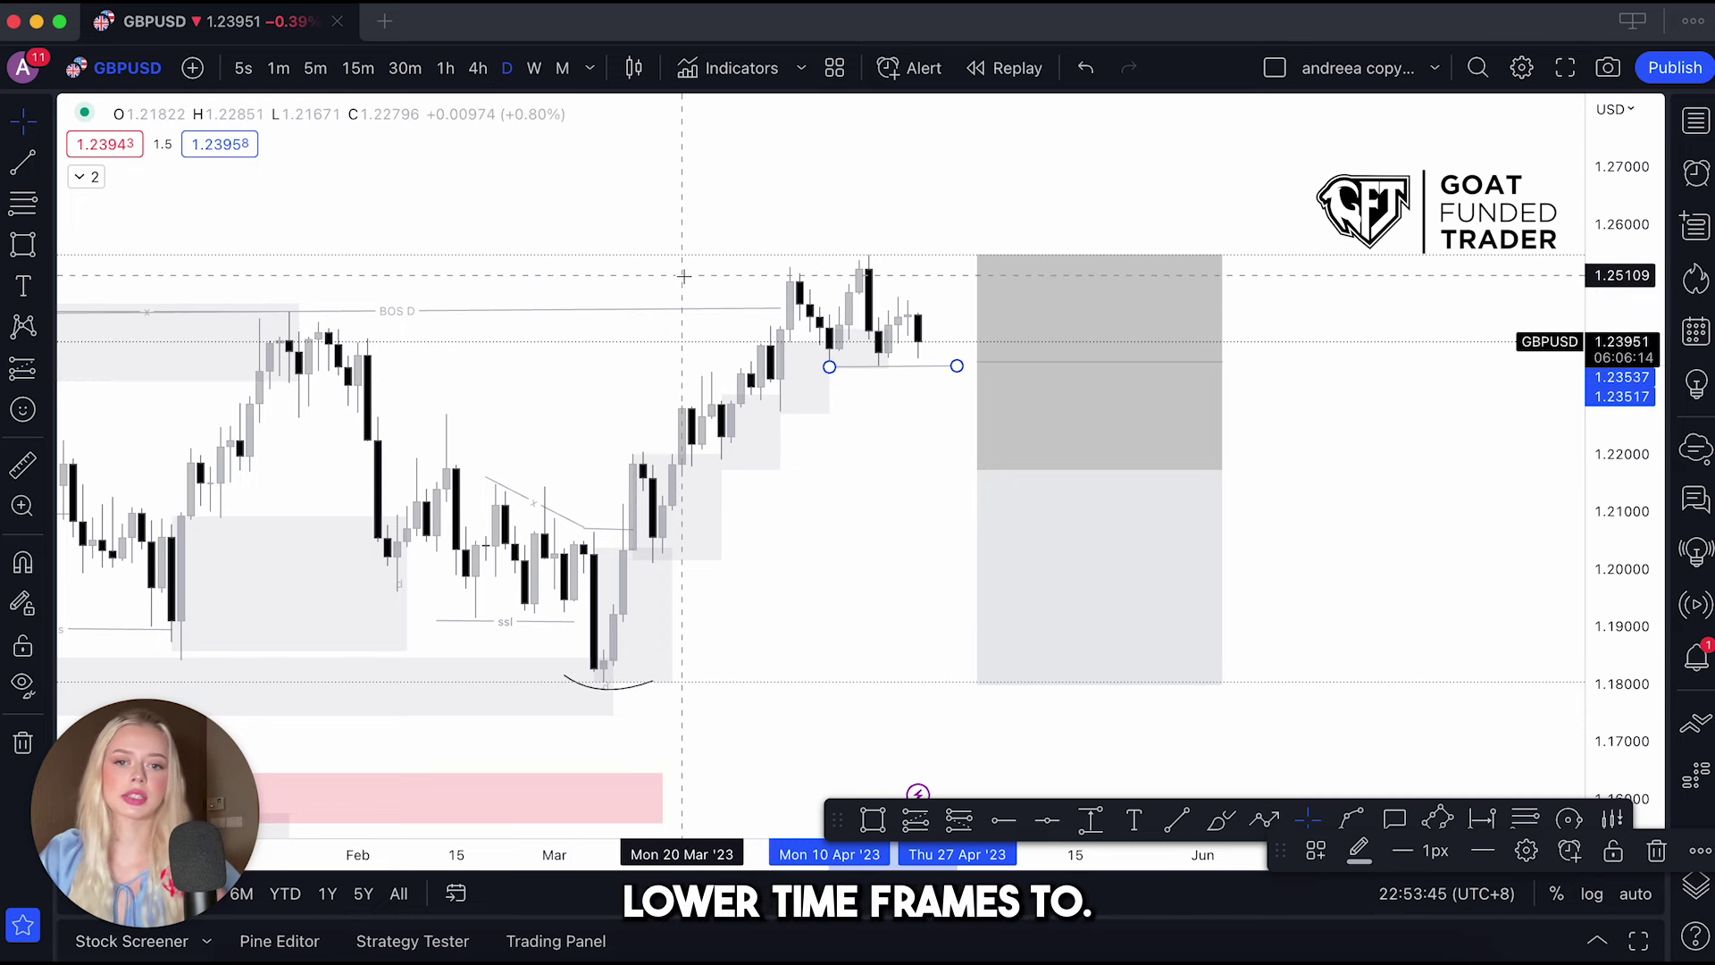
scroll(668, 221, "right", 1)
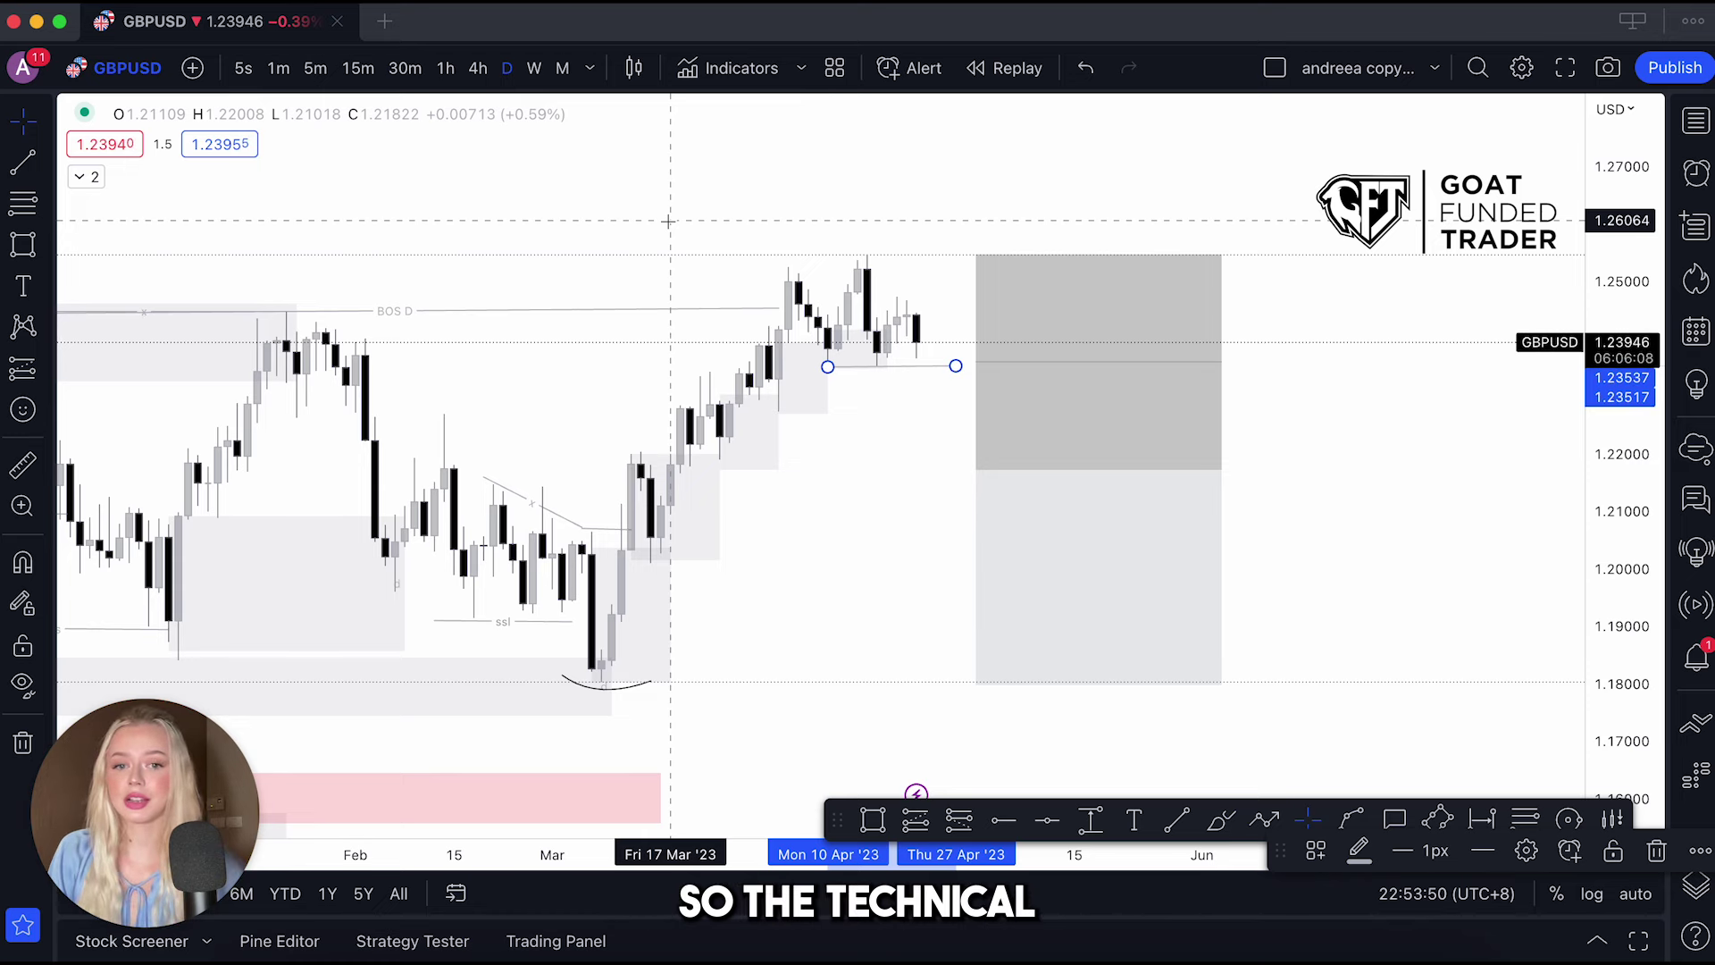
scroll(427, 266, "left", 10)
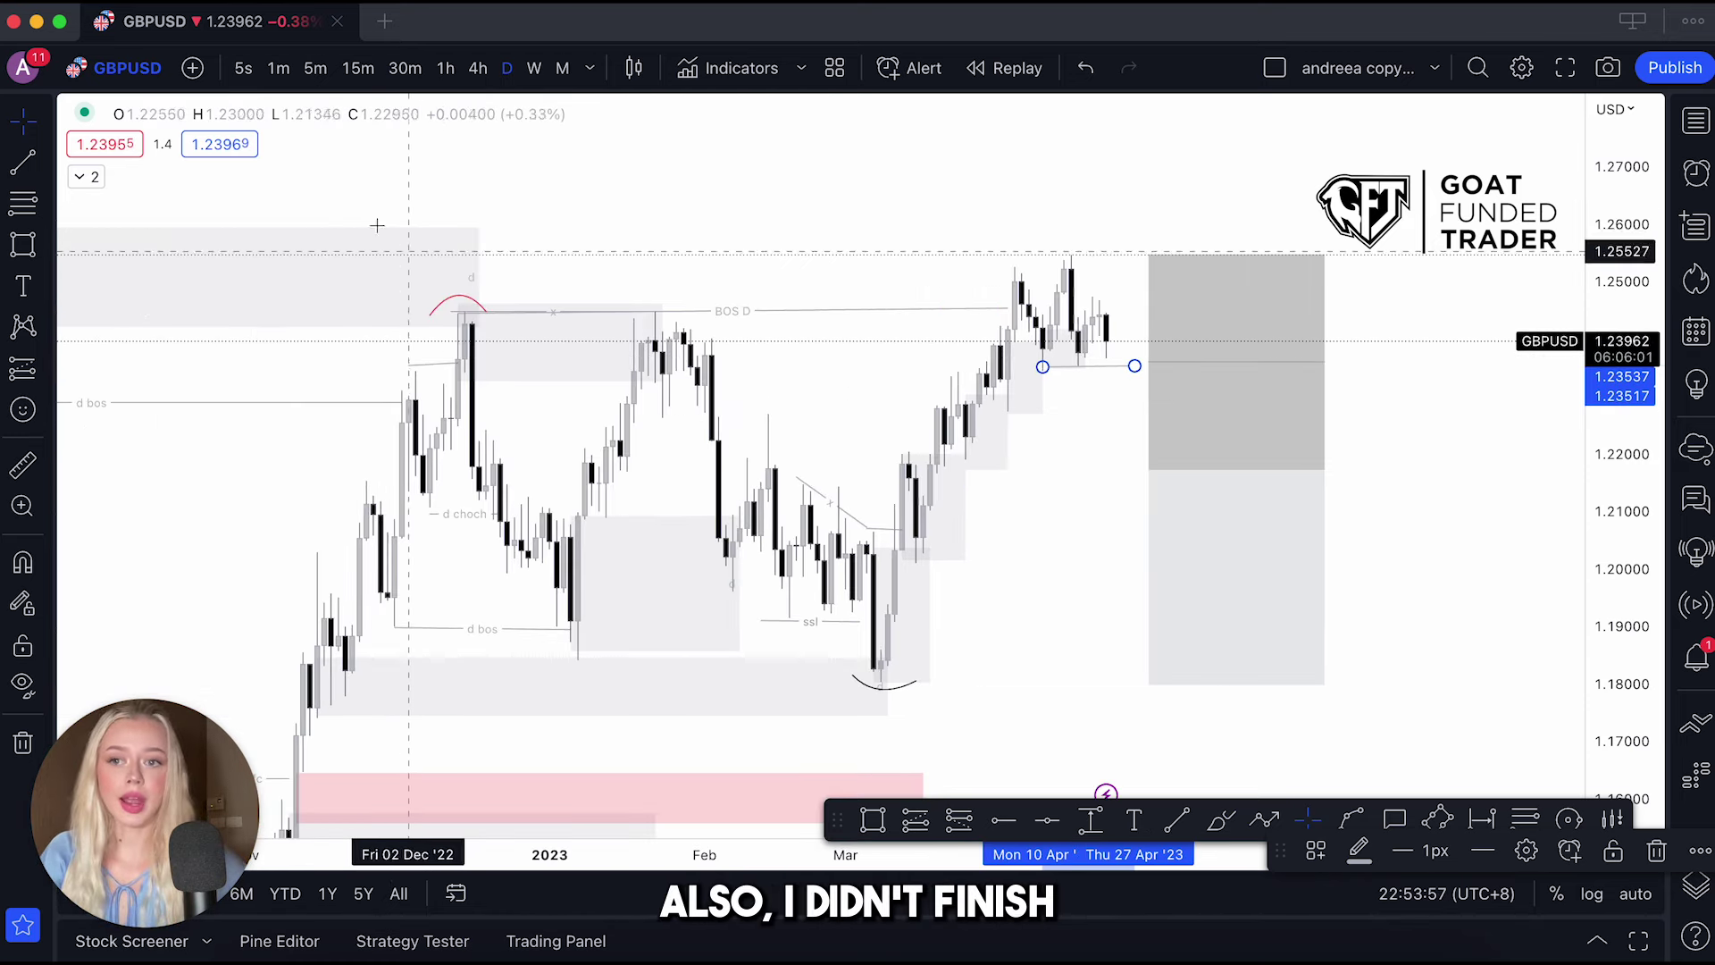
scroll(777, 240, "left", 3)
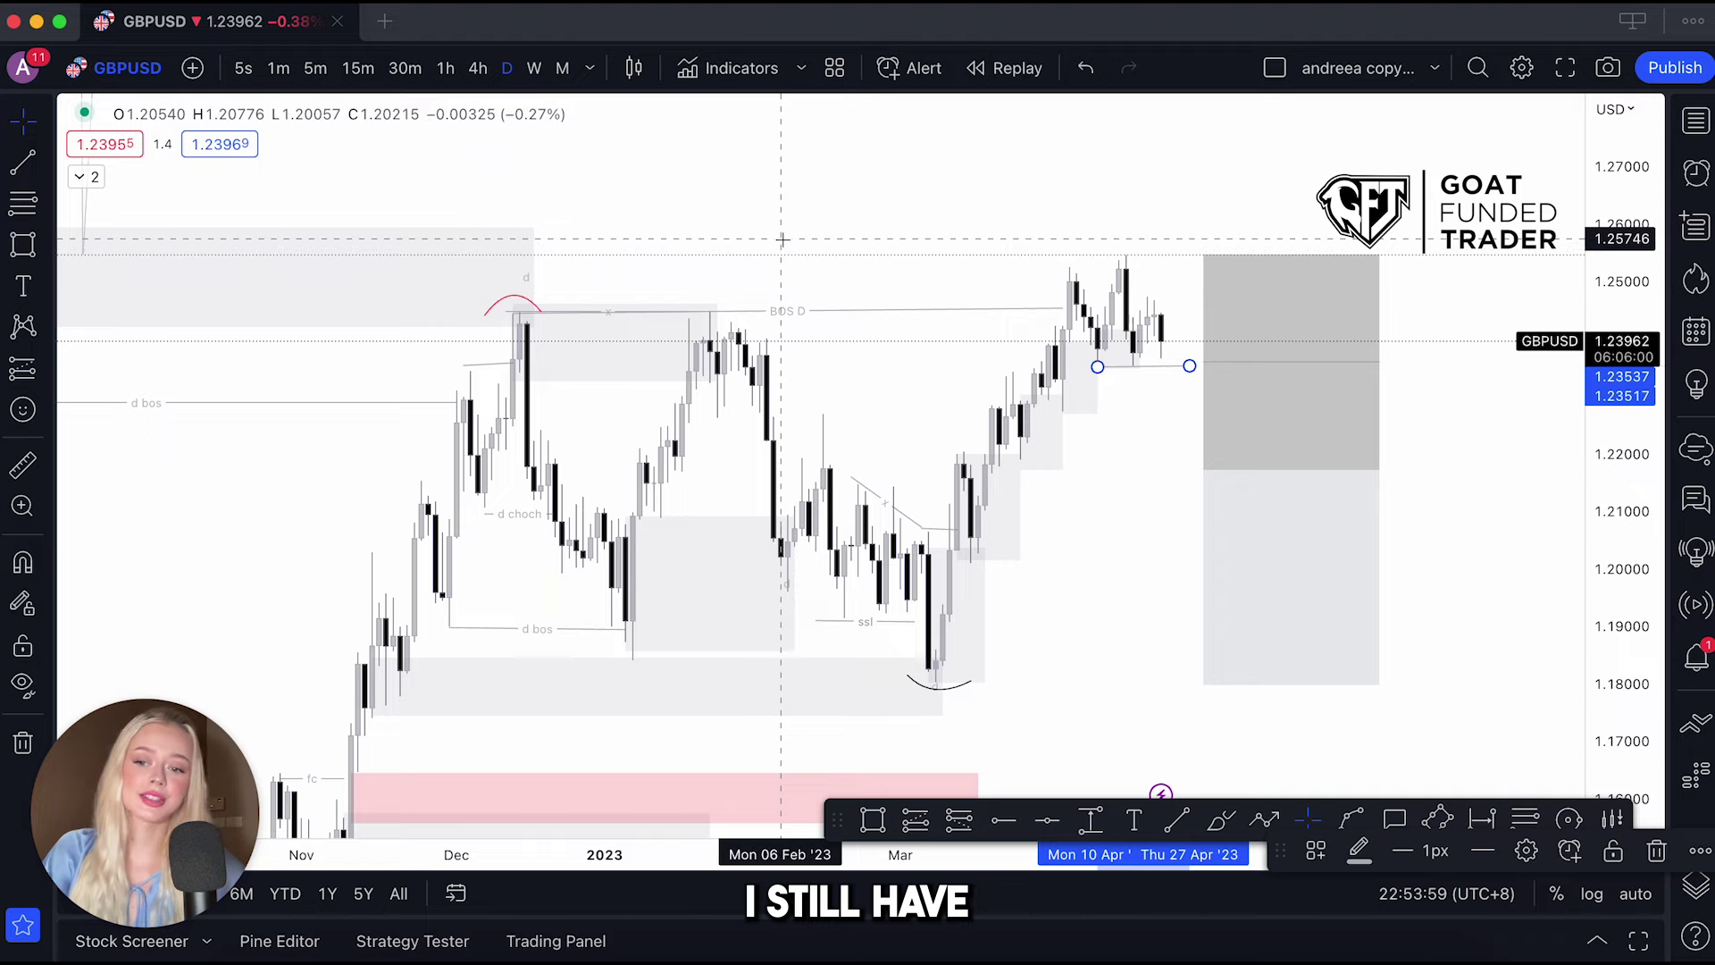
scroll(783, 239, "right", 10)
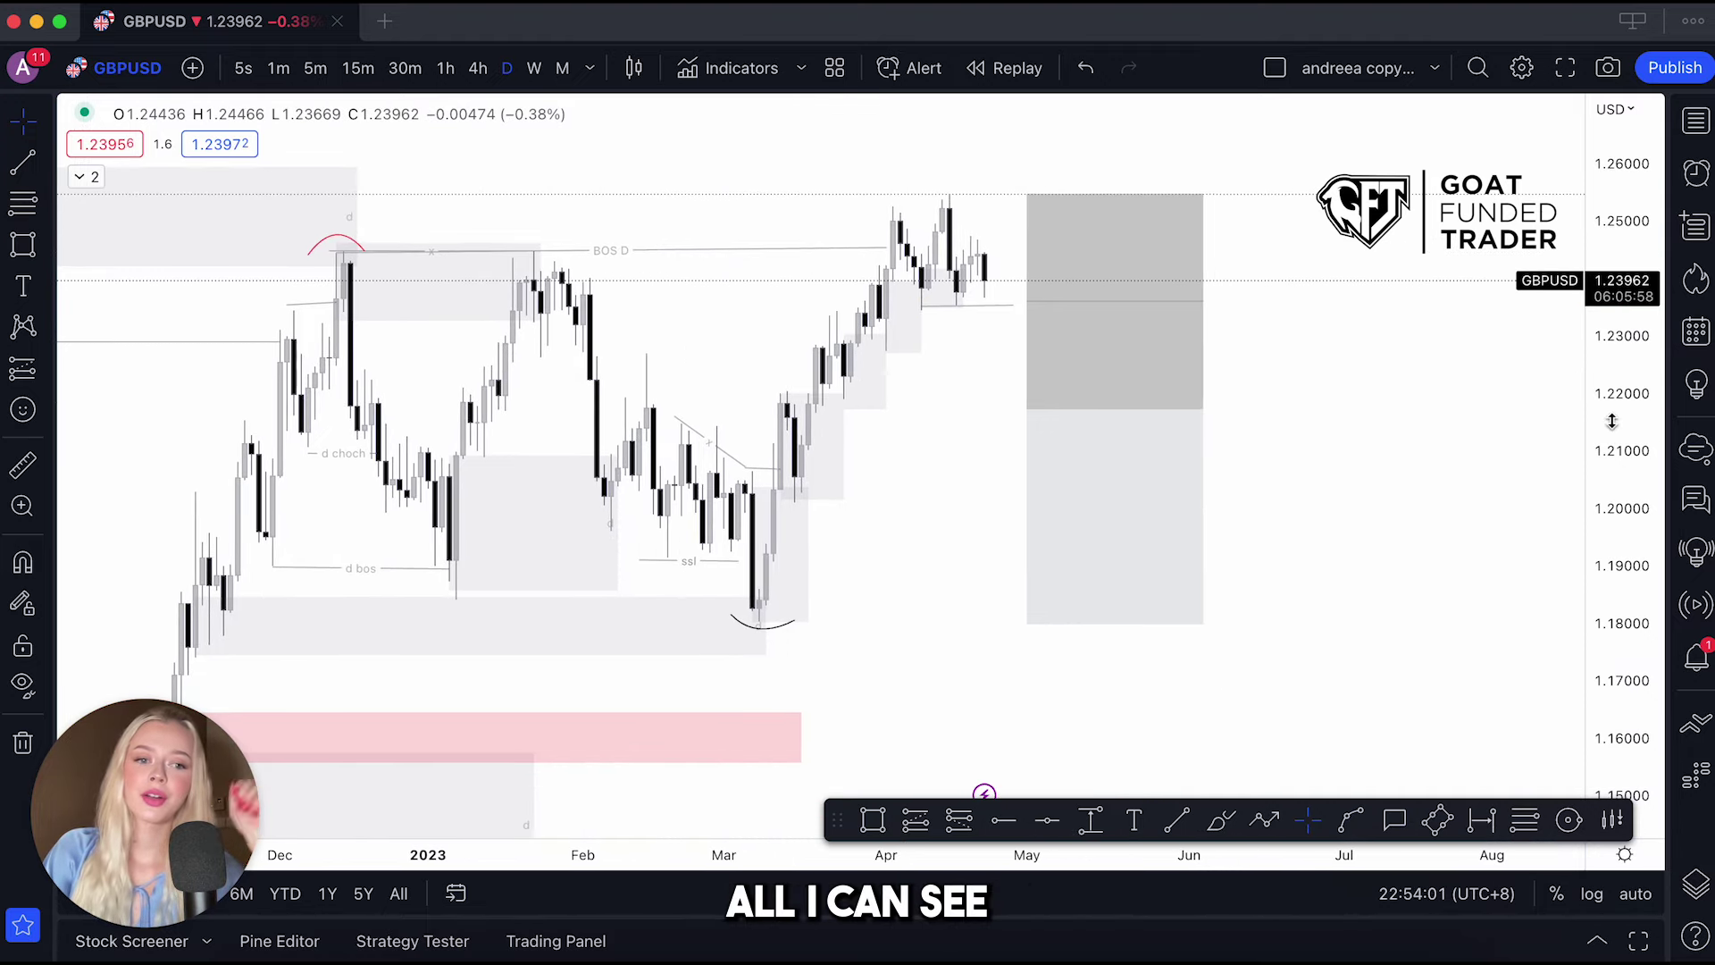
left_click_drag(1358, 441, 1370, 486)
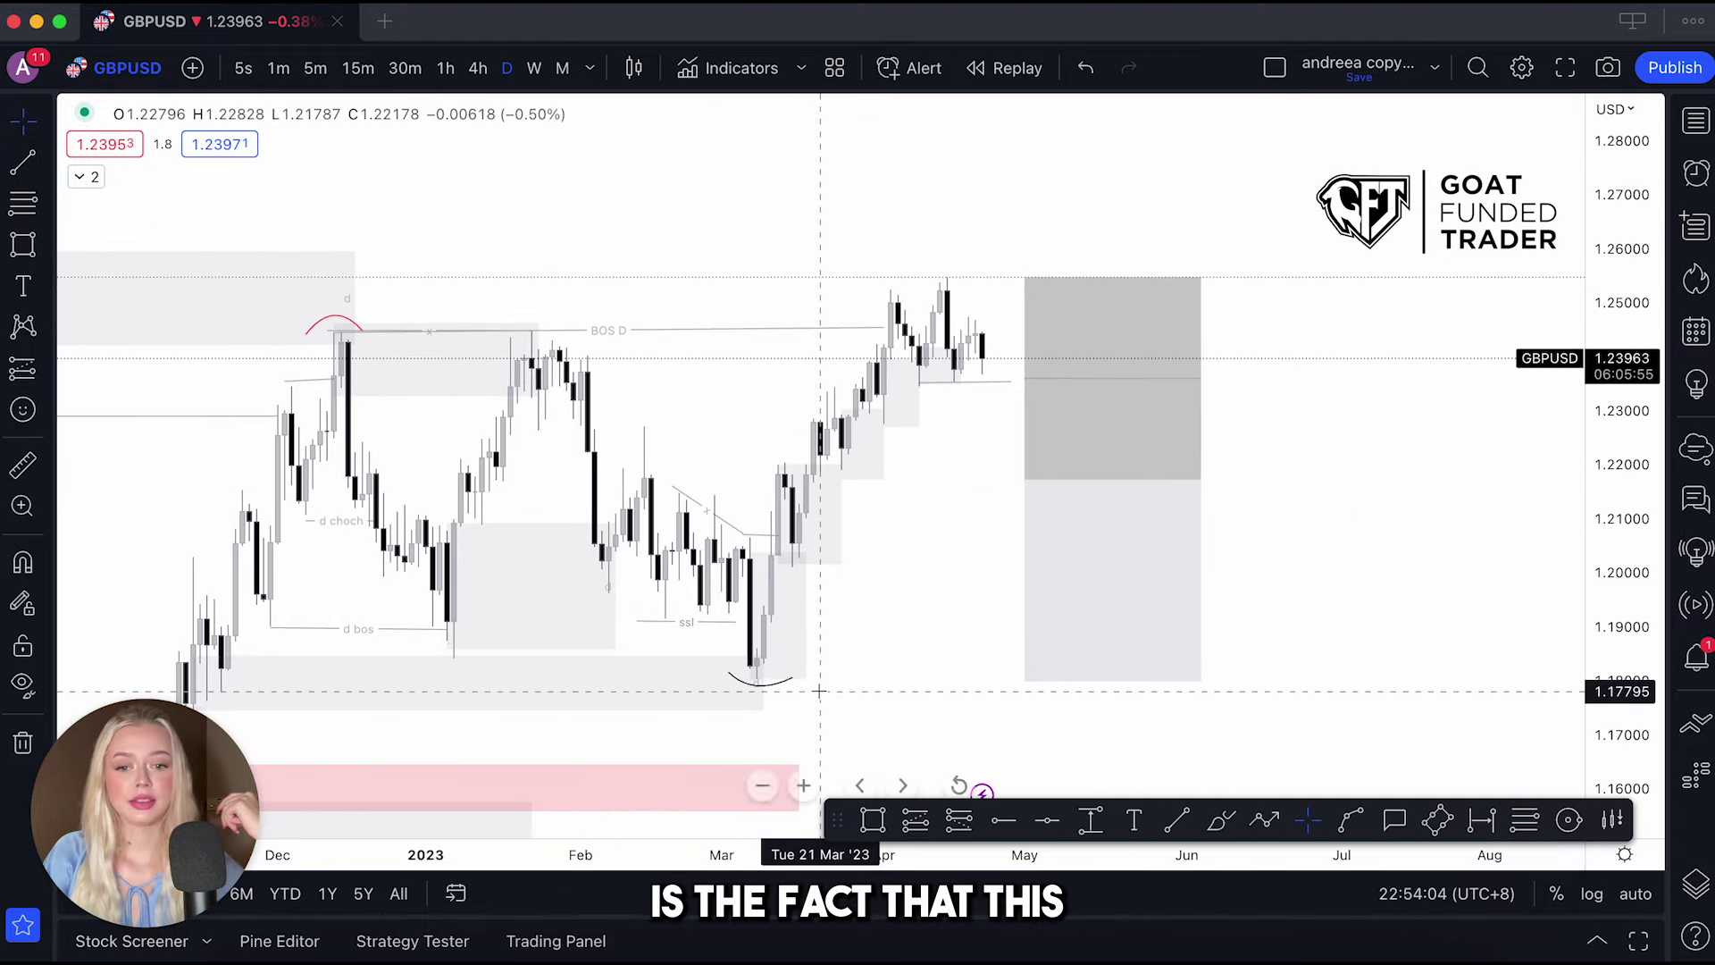
left_click(766, 681)
left_click(779, 682)
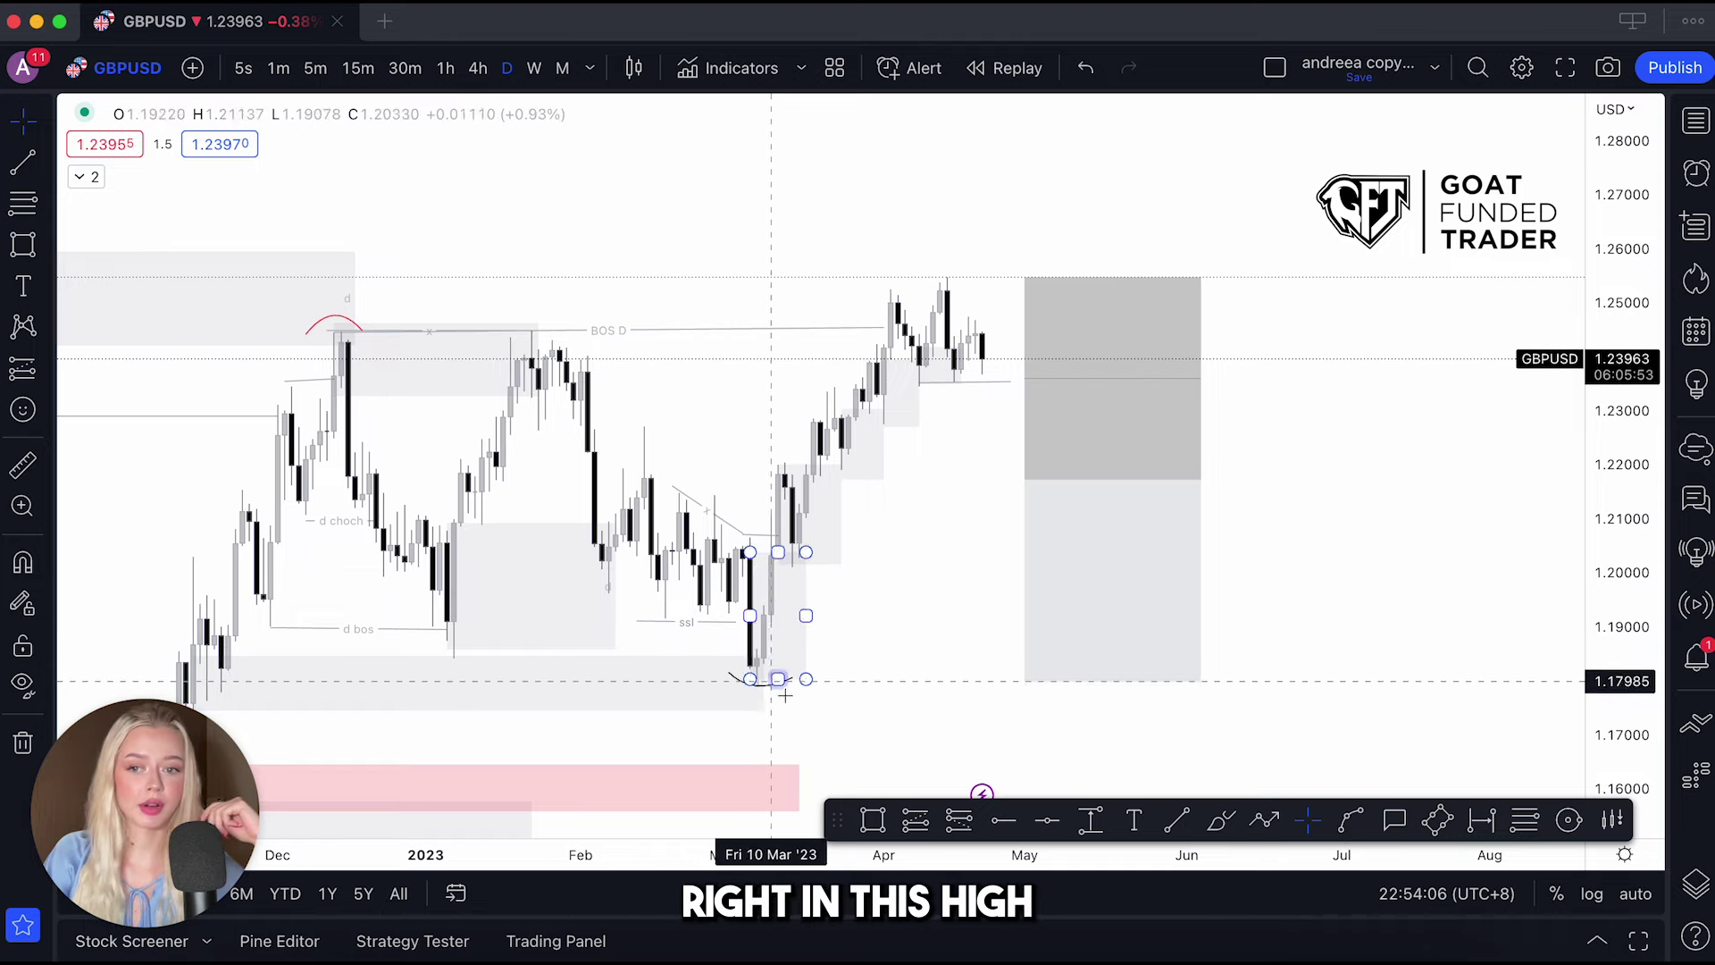
left_click(784, 694)
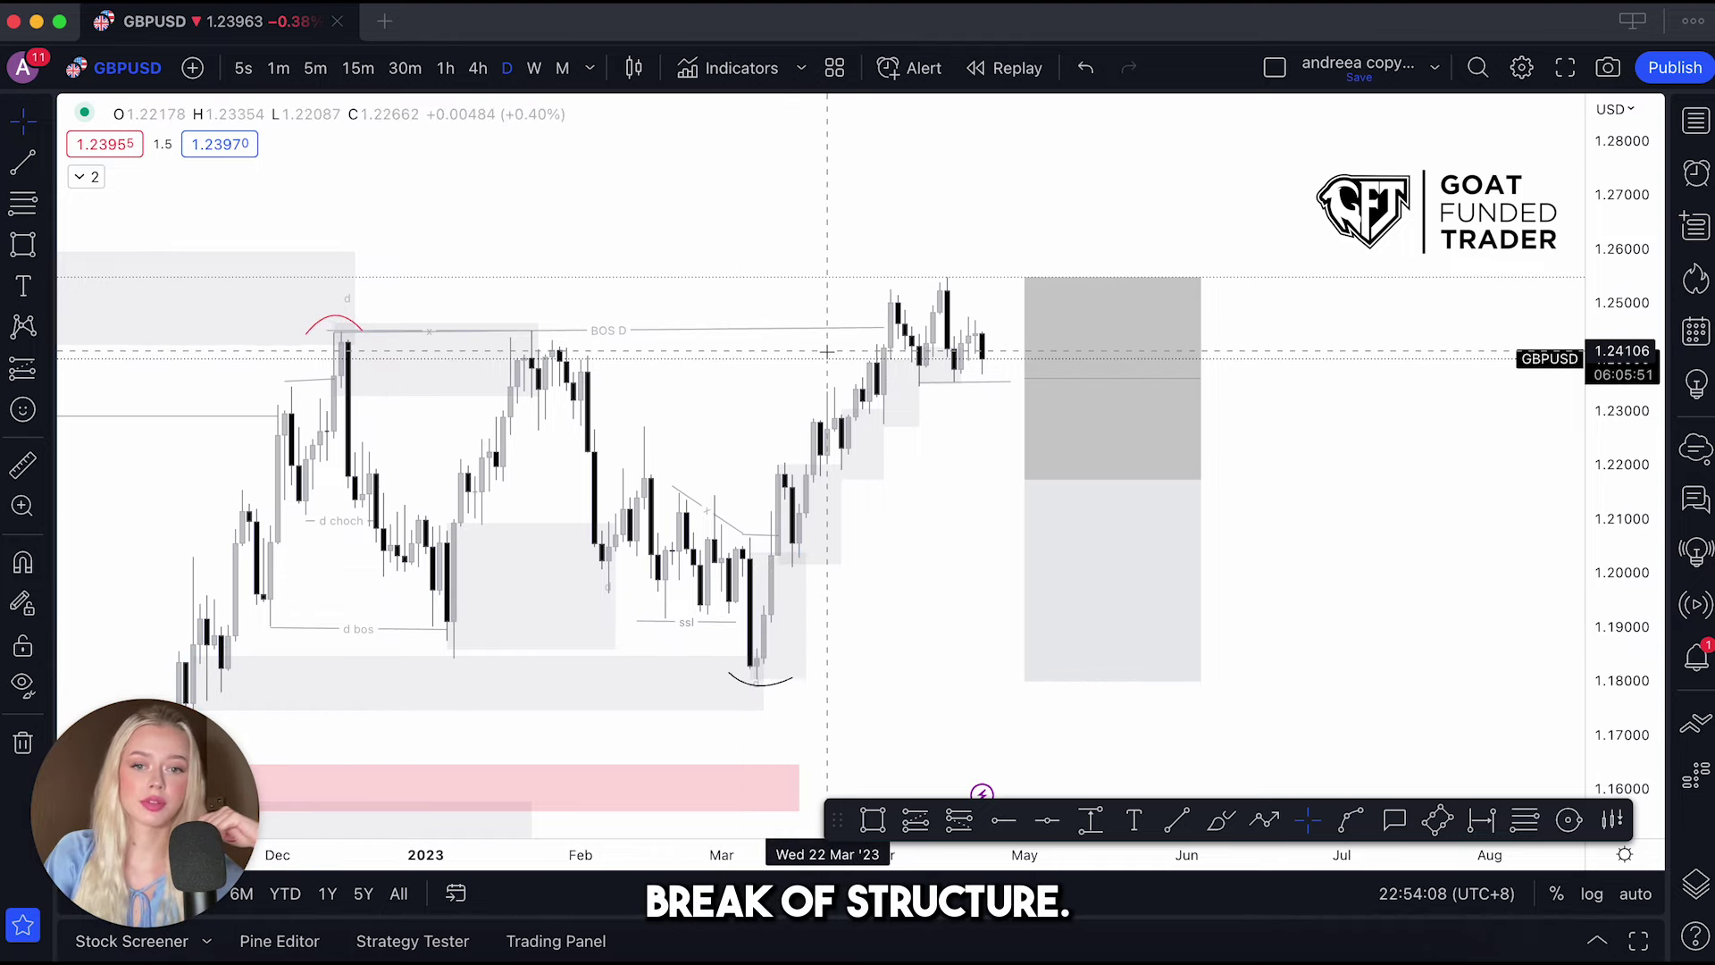
- Delete the old premium/discount box and anchor a new Fib retracement at the April high
left_click(1076, 483)
key("Delete")
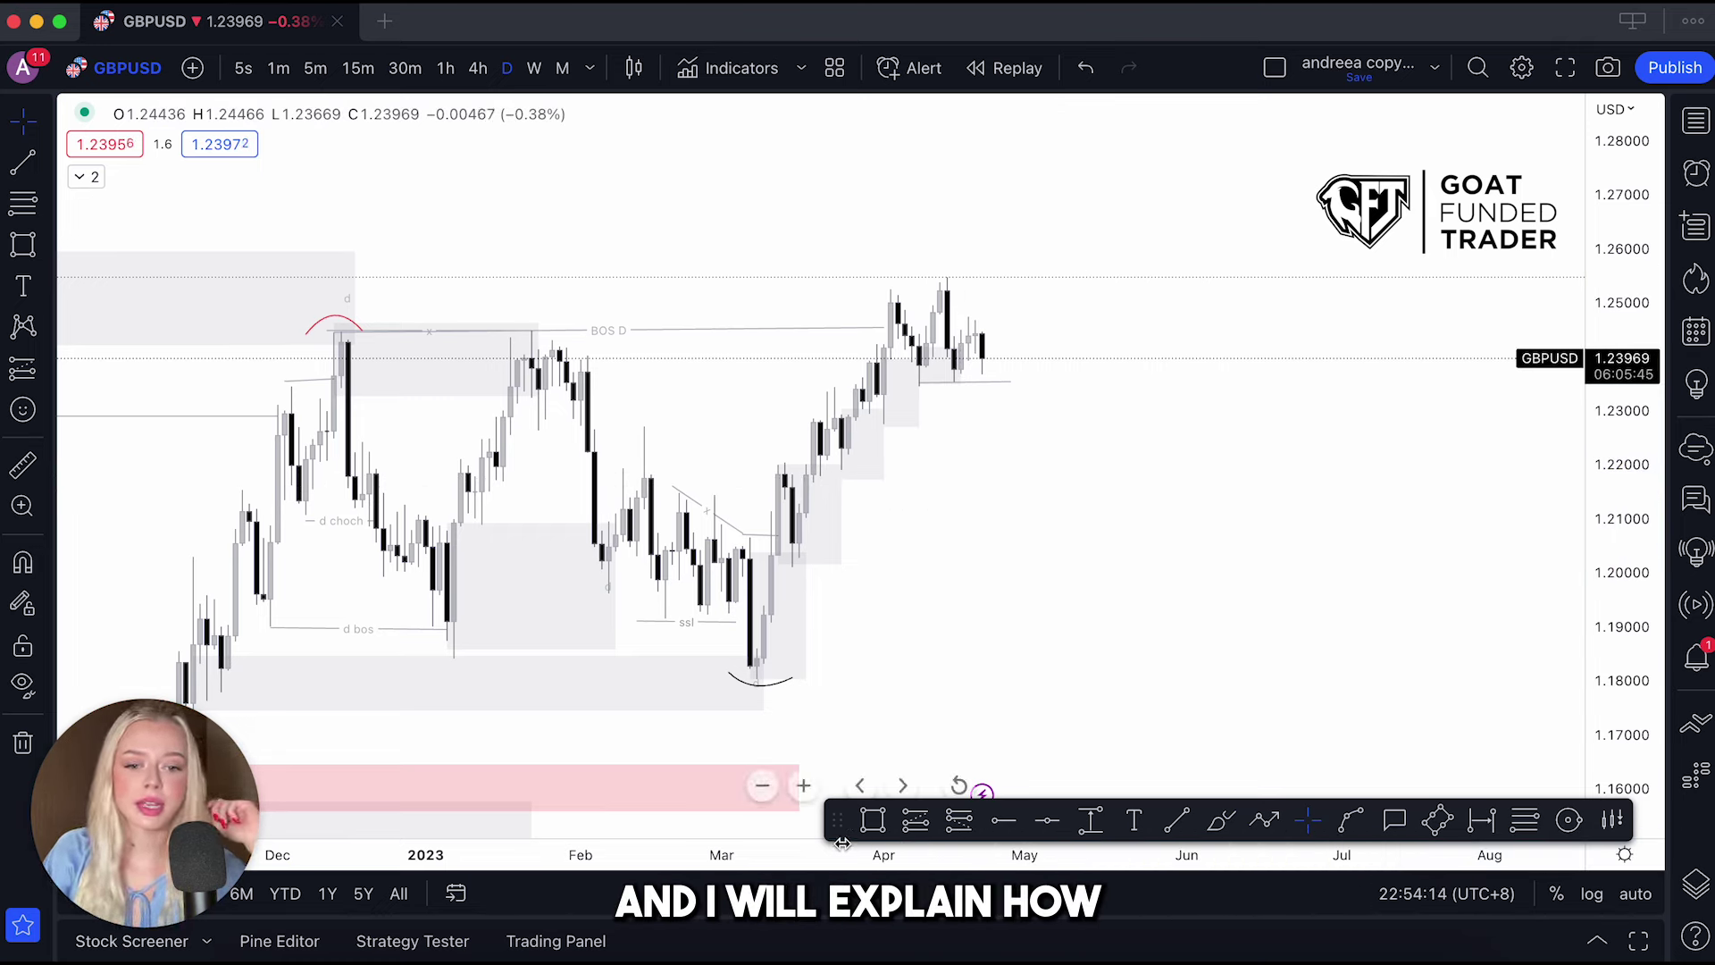
left_click(1525, 822)
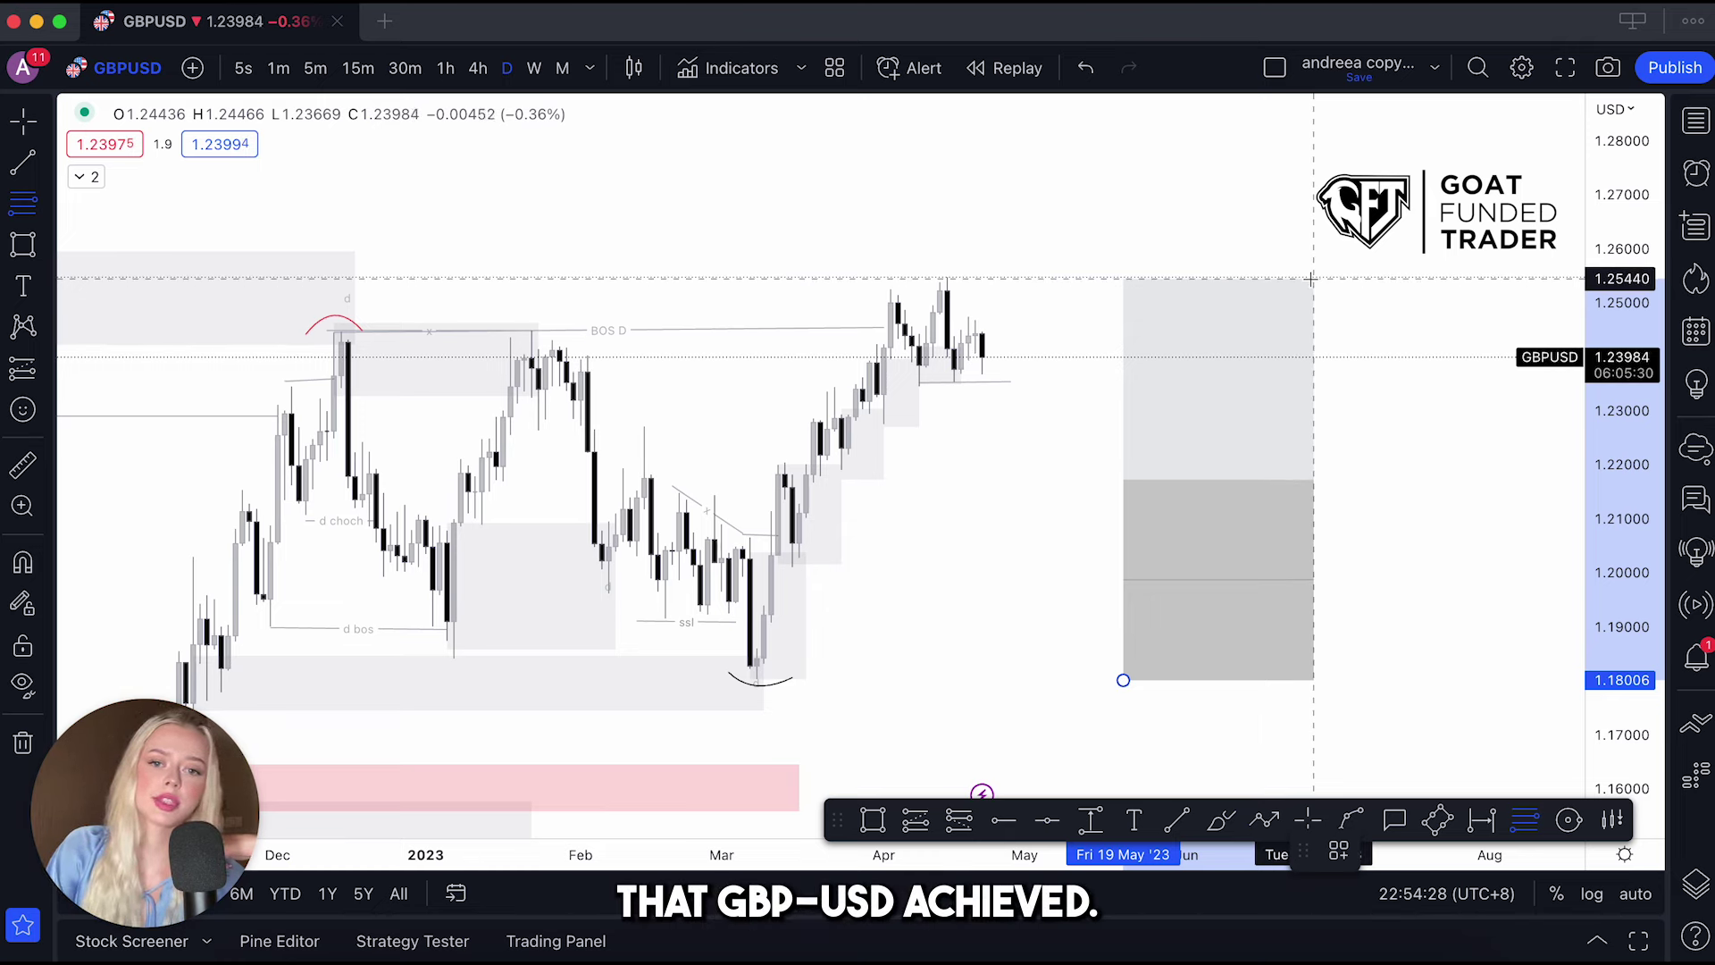
left_click(1310, 279)
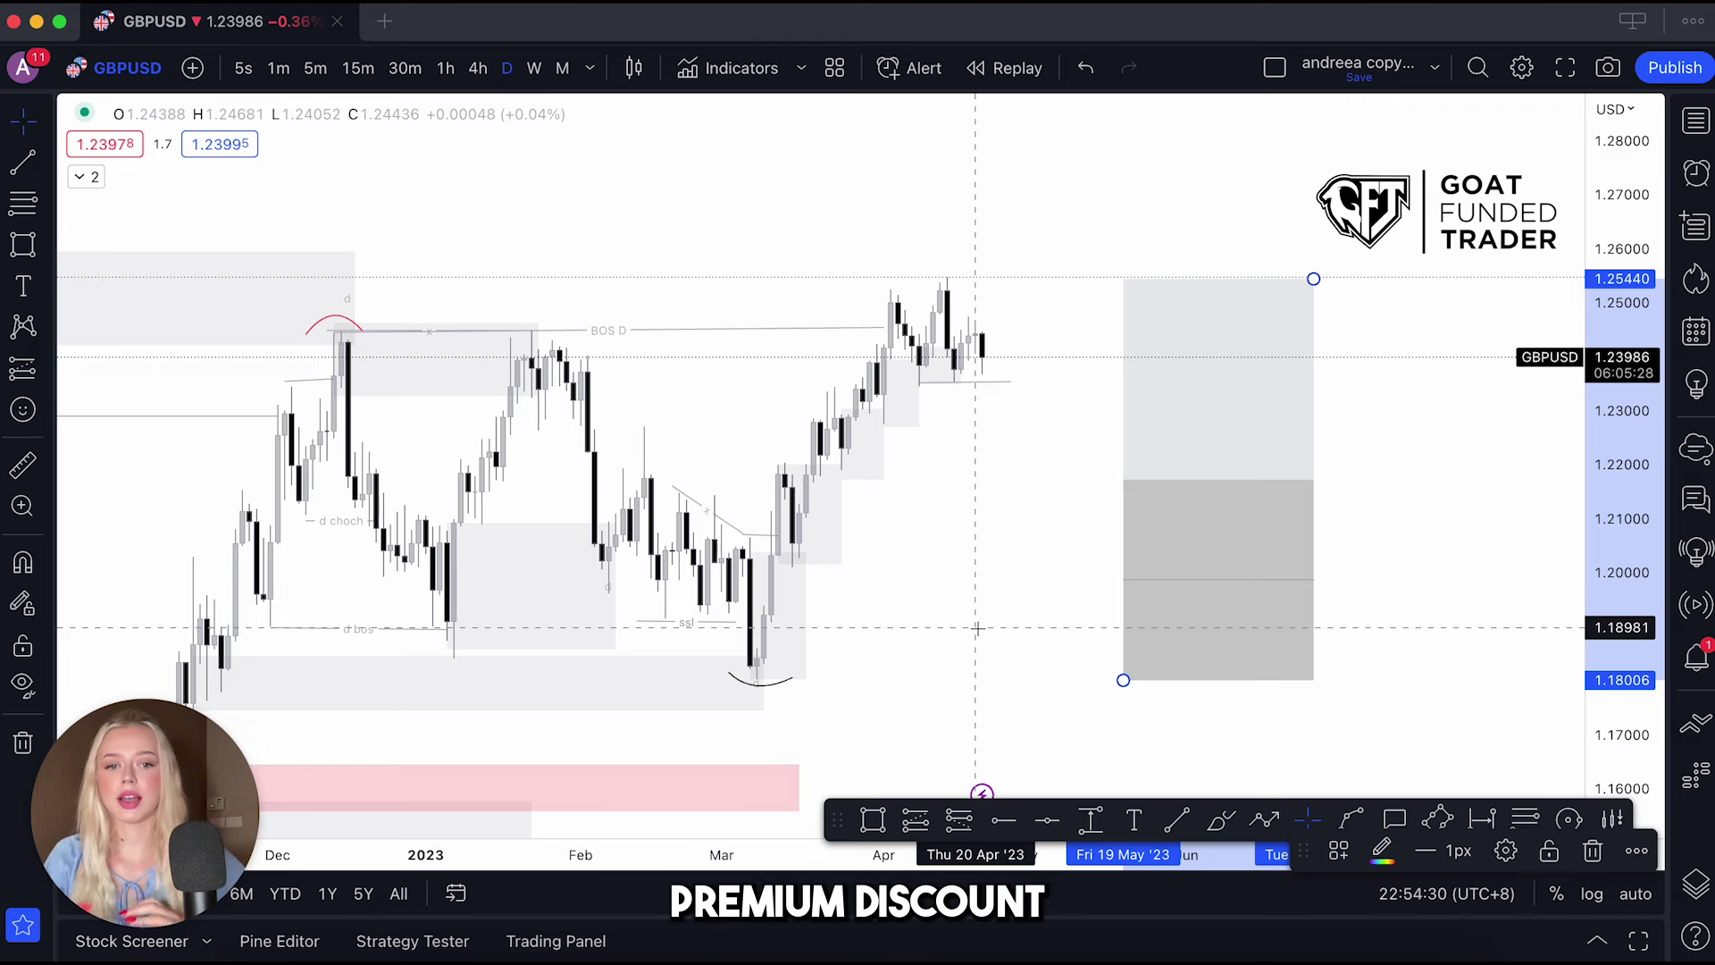